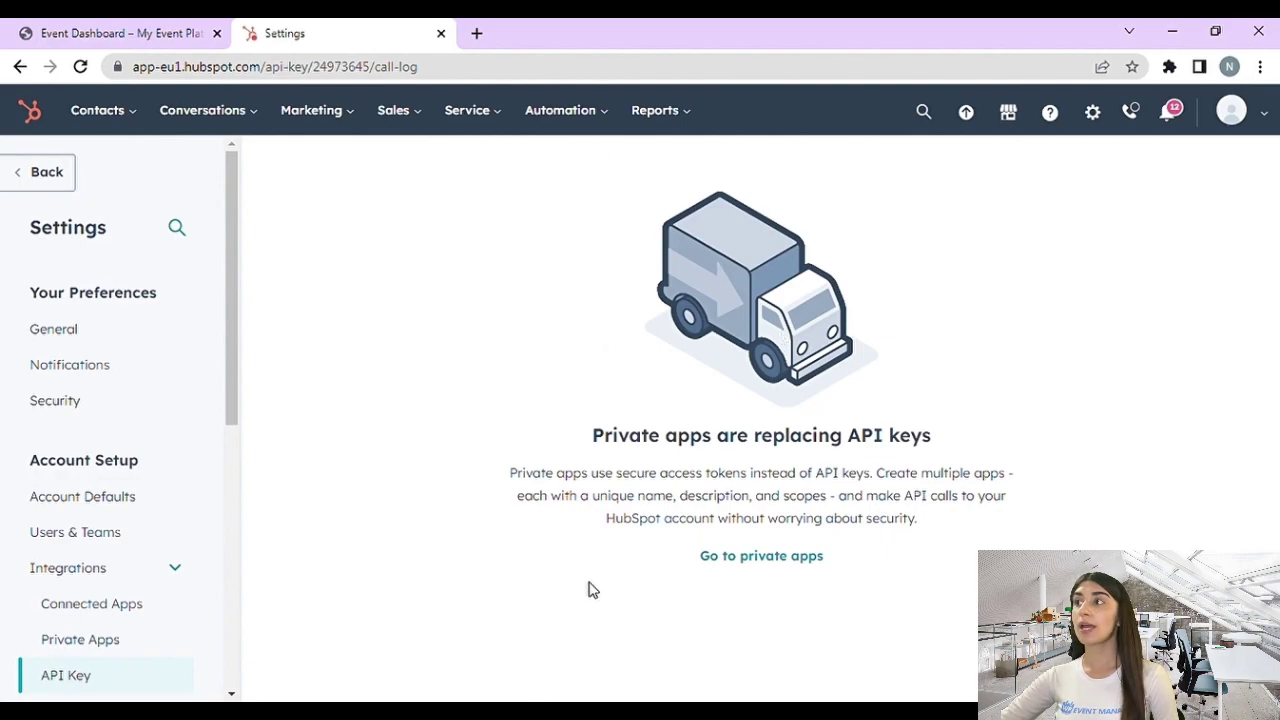
Open the HubSpot account settings.
{"action": "left_click", "coordinate": [1094, 113]}
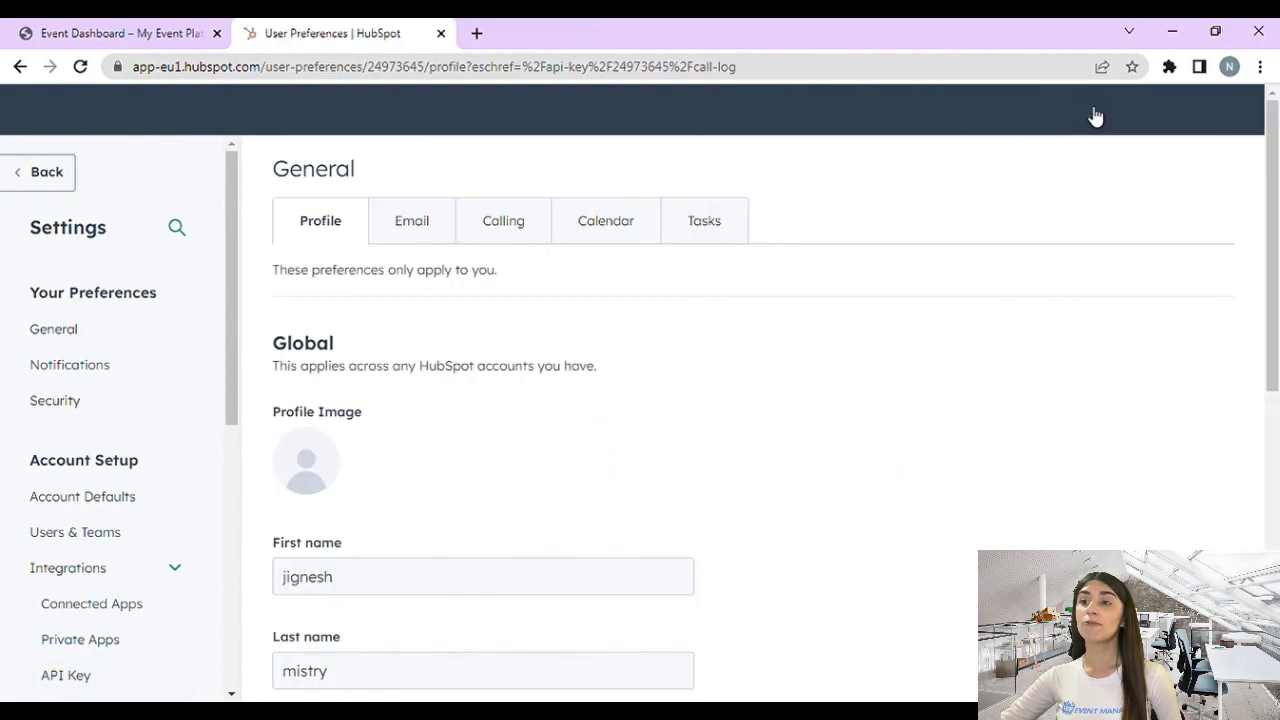
Bring up the API Key settings page noting private apps replace API keys.
{"action": "scroll", "coordinate": [140, 533], "scroll_direction": "down", "scroll_amount": 1}
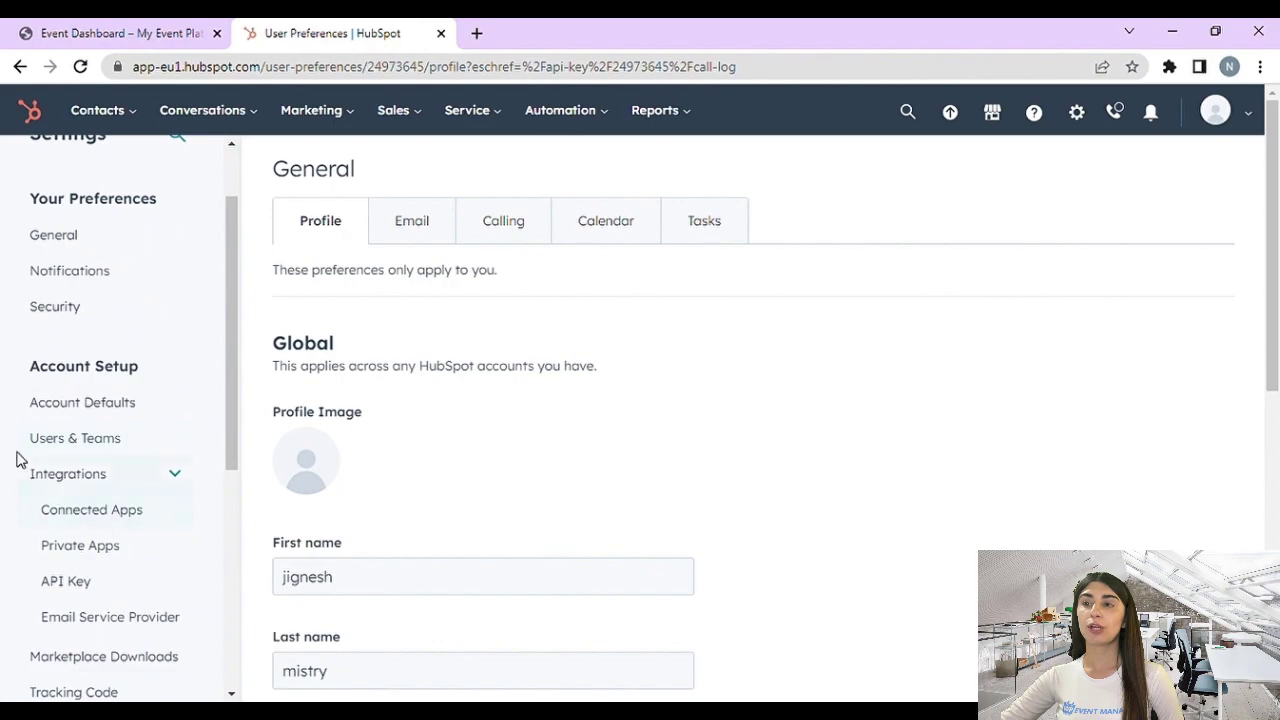
{"action": "left_click", "coordinate": [66, 583]}
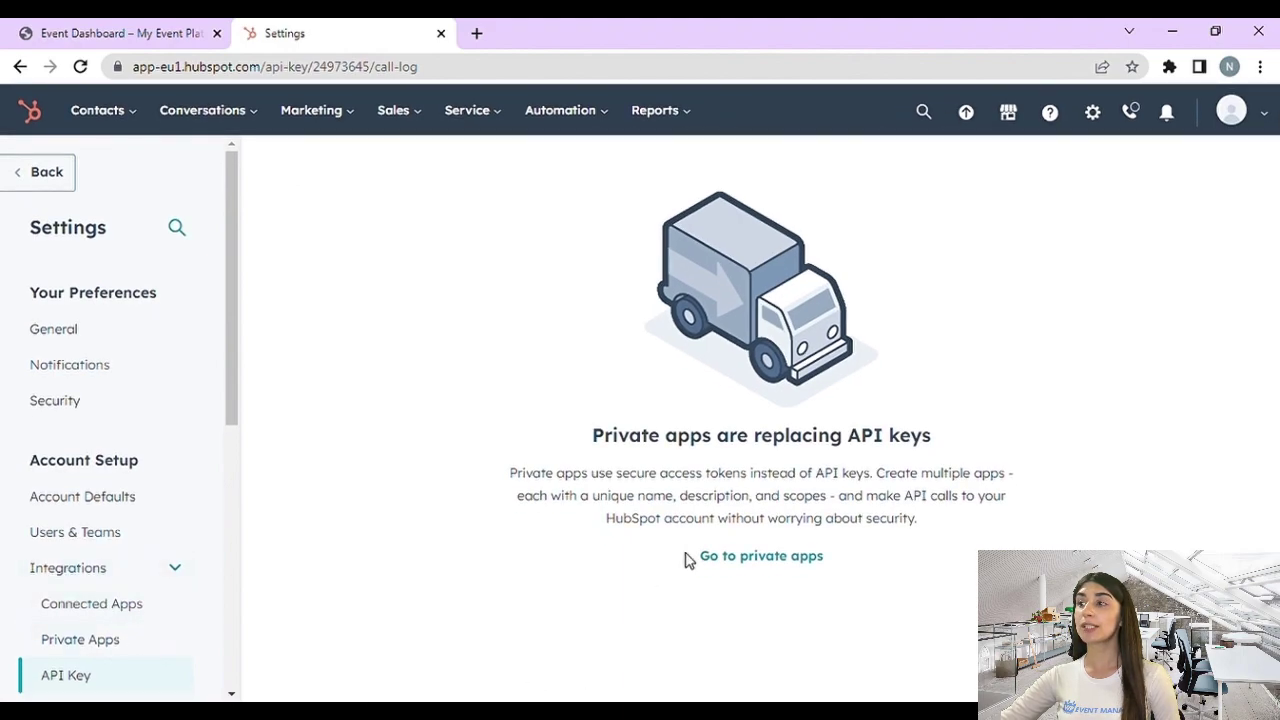
{"action": "left_click_drag", "start_coordinate": [707, 540], "coordinate": [826, 614]}
{"action": "left_click", "coordinate": [838, 589]}
{"action": "left_click_drag", "start_coordinate": [843, 560], "coordinate": [700, 568]}
Go to private apps and start a new app, named Irate-Hamburger by default.
{"action": "left_click", "coordinate": [706, 570]}
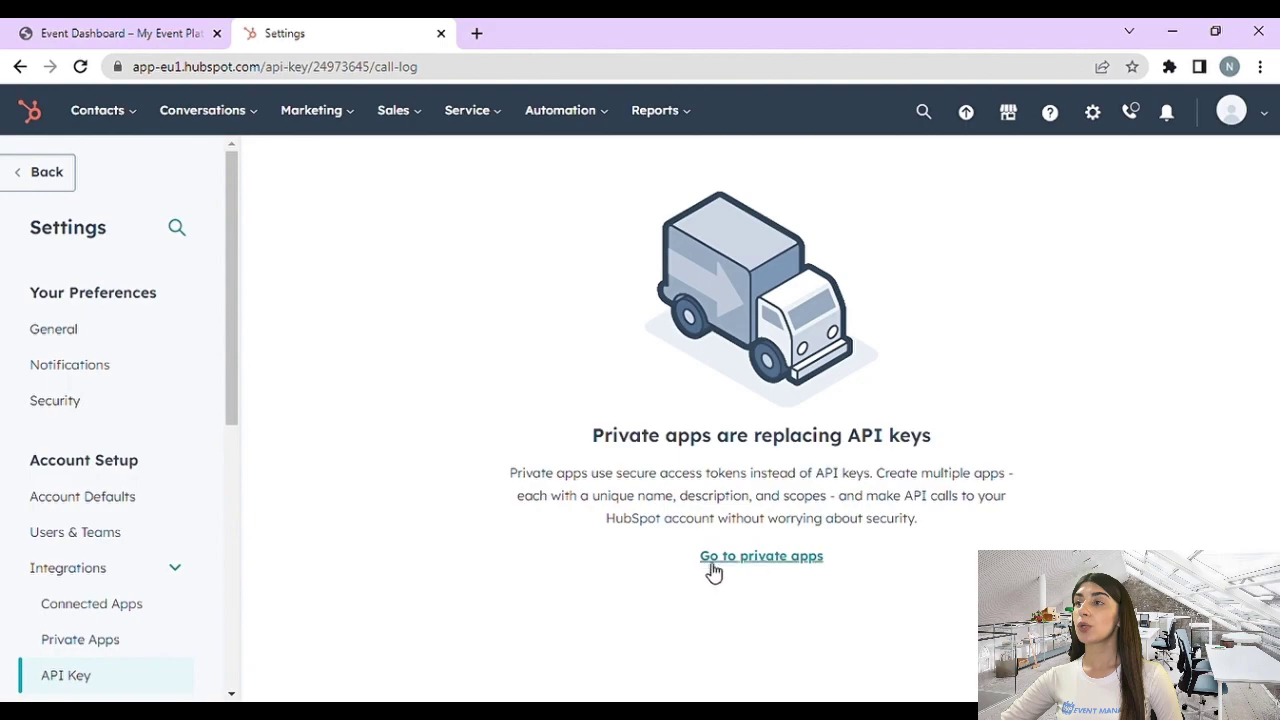
{"action": "left_click", "coordinate": [757, 560]}
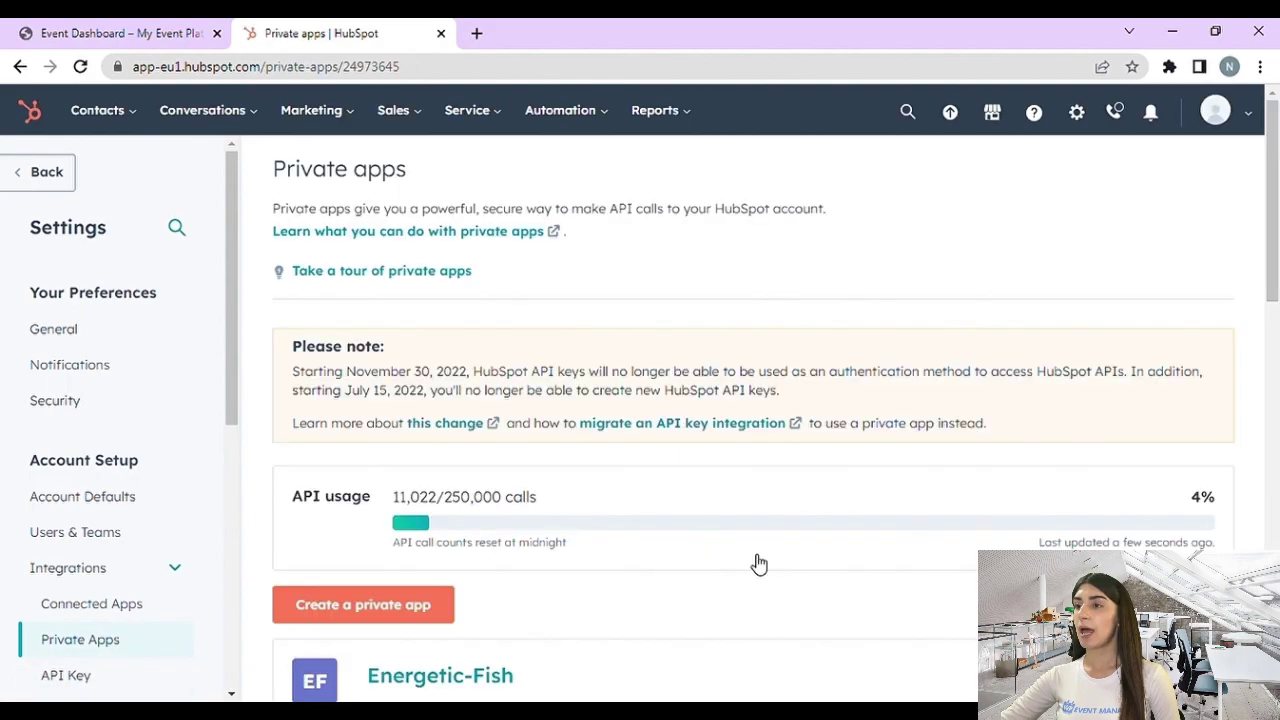
{"action": "scroll", "coordinate": [425, 528], "scroll_direction": "down", "scroll_amount": 1}
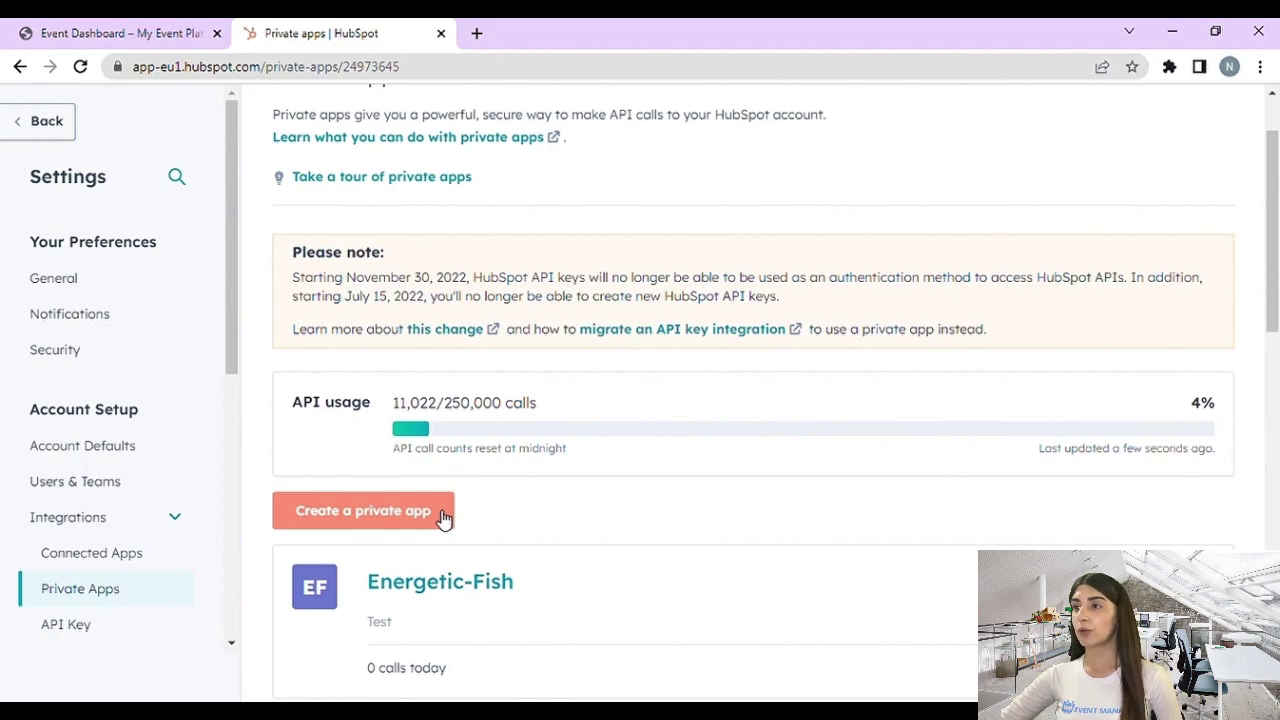
{"action": "left_click", "coordinate": [377, 515]}
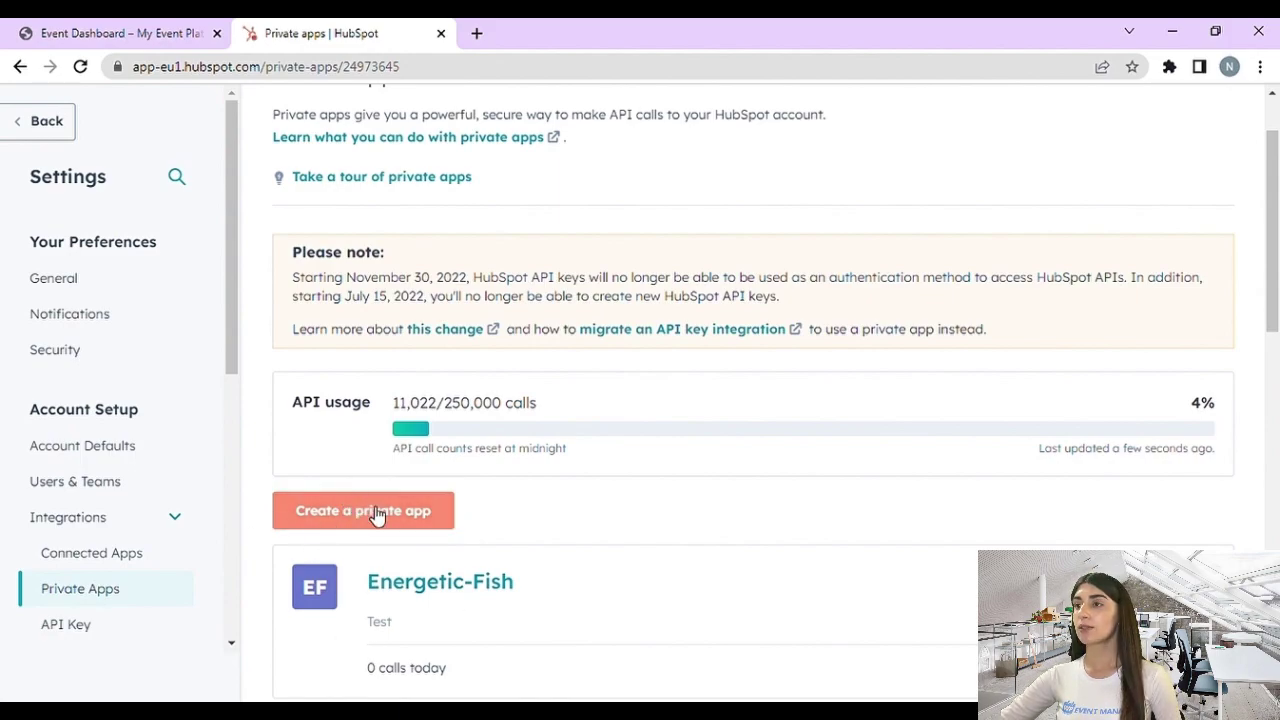
{"action": "left_click", "coordinate": [377, 515]}
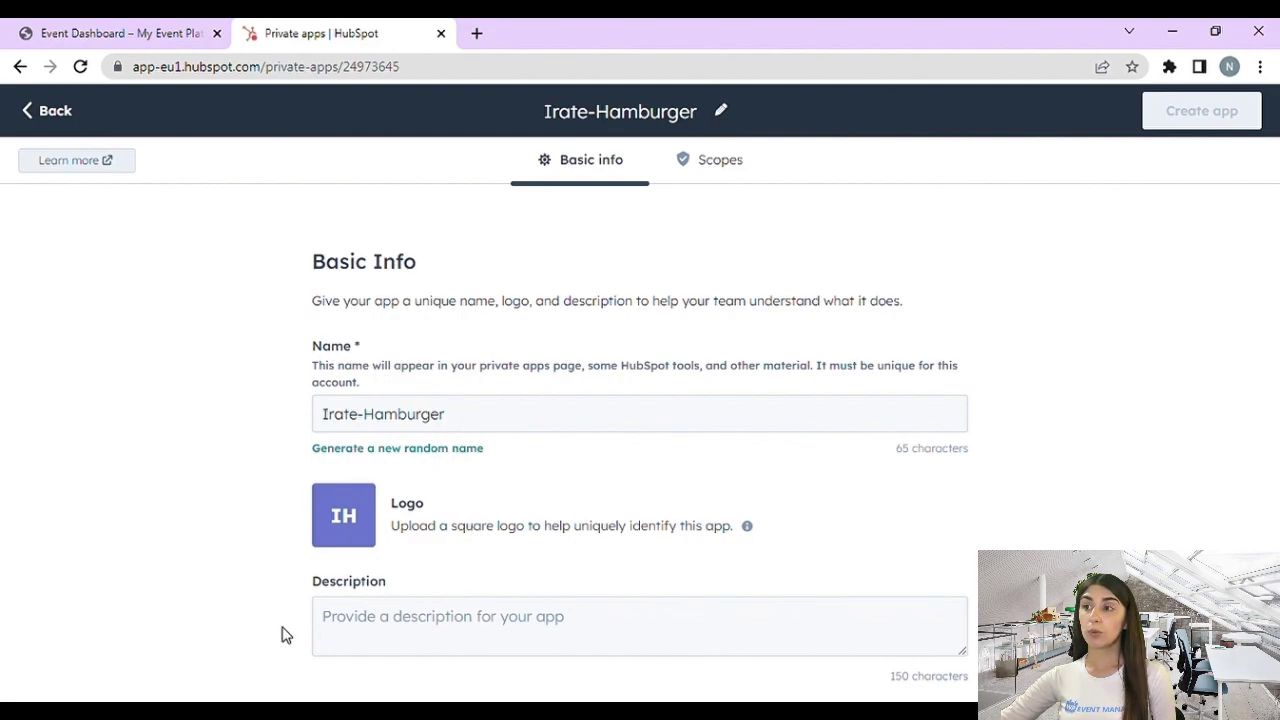
Describe the private app as 'An interactive app for everyone'.
{"action": "left_click", "coordinate": [396, 626]}
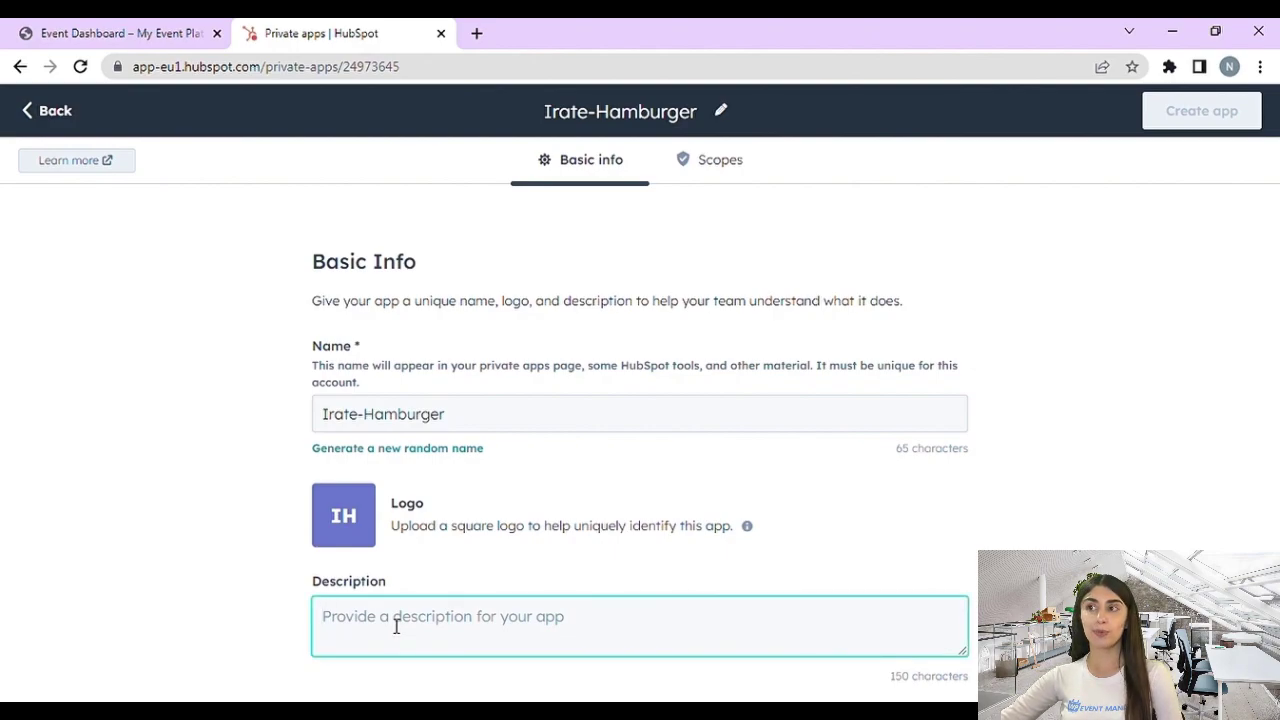
{"action": "type", "text": "An interacti"}
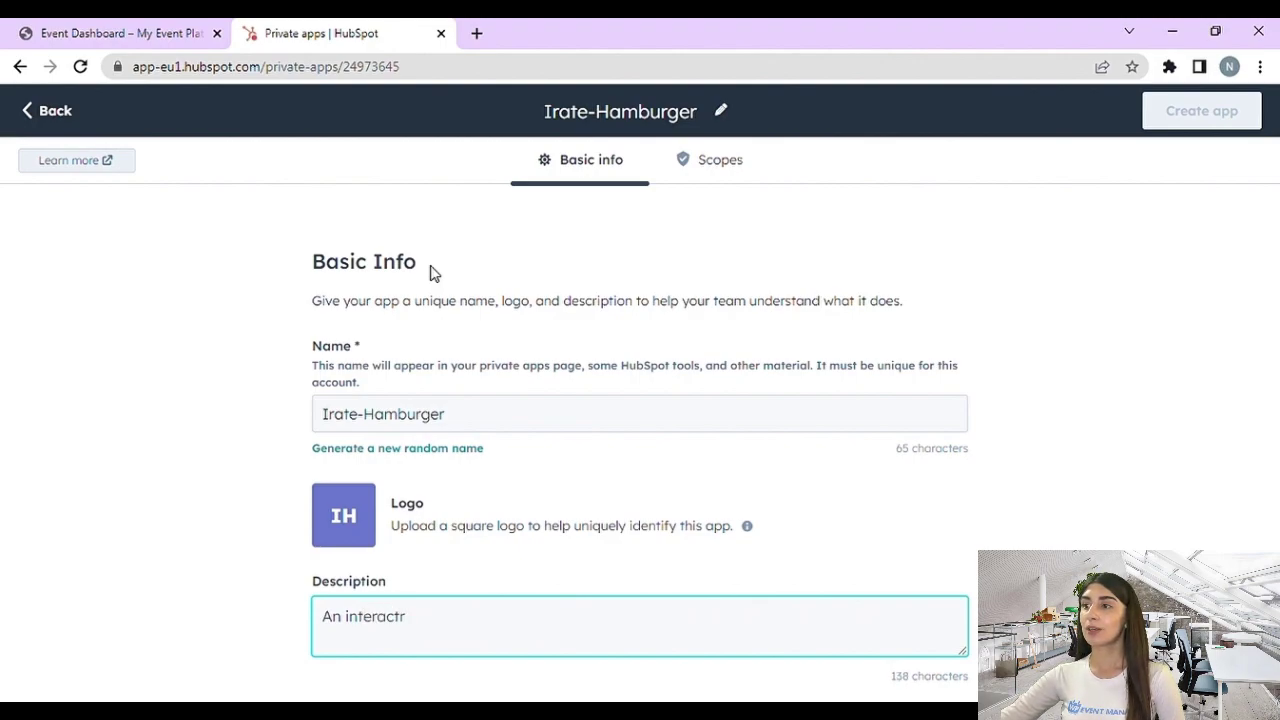
{"action": "type", "text": "ve a"}
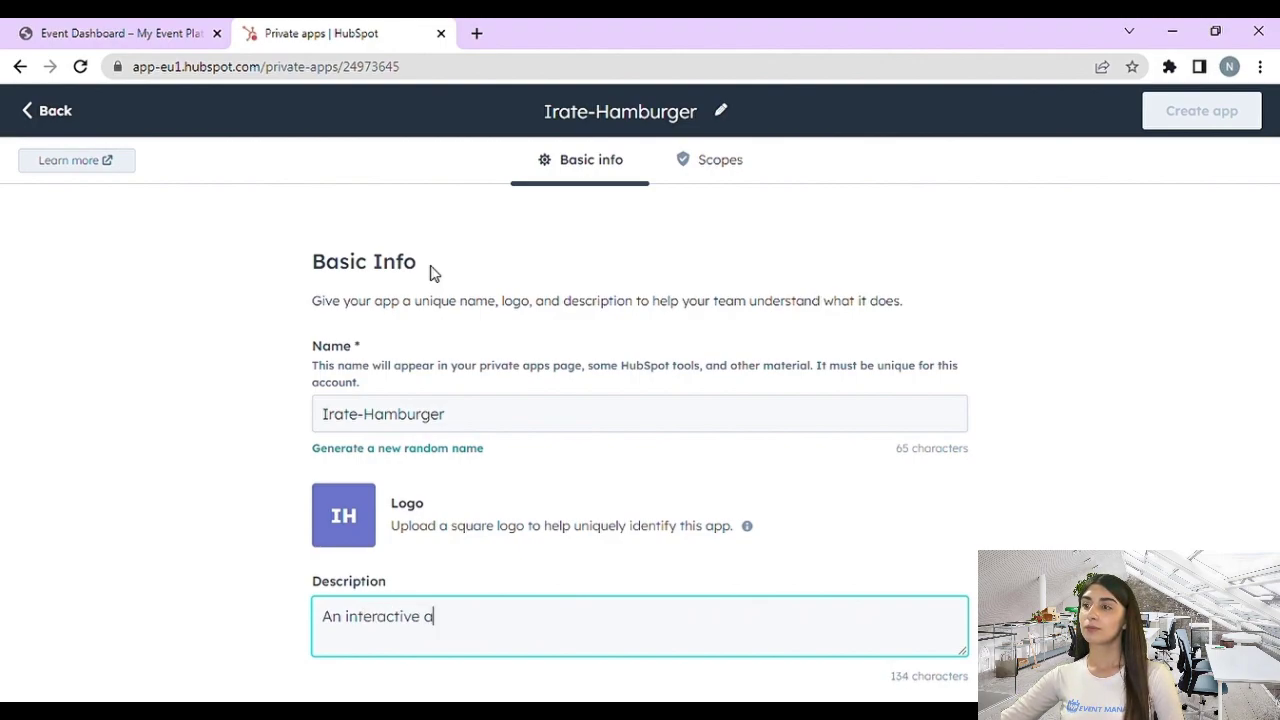
{"action": "type", "text": "pp for ever"}
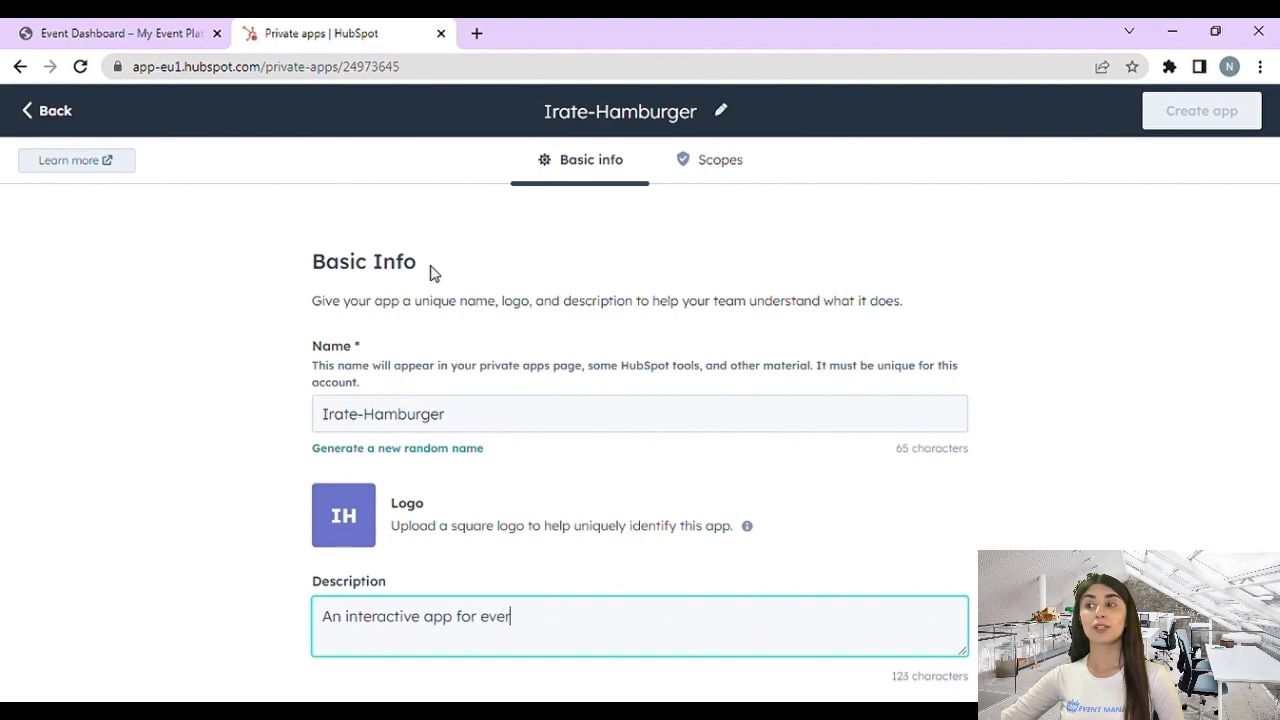
{"action": "type", "text": "yone"}
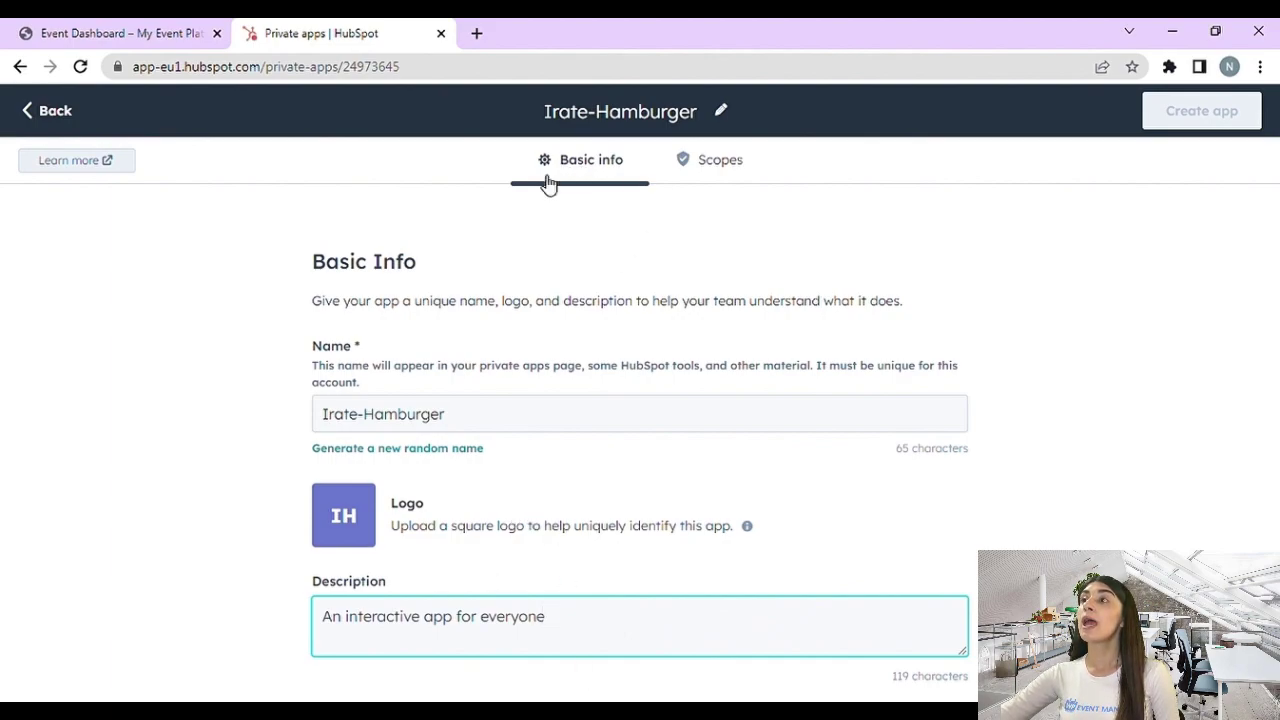
{"action": "left_click", "coordinate": [710, 161]}
Grant crm.lists read/write, companies and contacts read, and custom and deals write scopes.
{"action": "scroll", "coordinate": [381, 567], "scroll_direction": "down", "scroll_amount": 1}
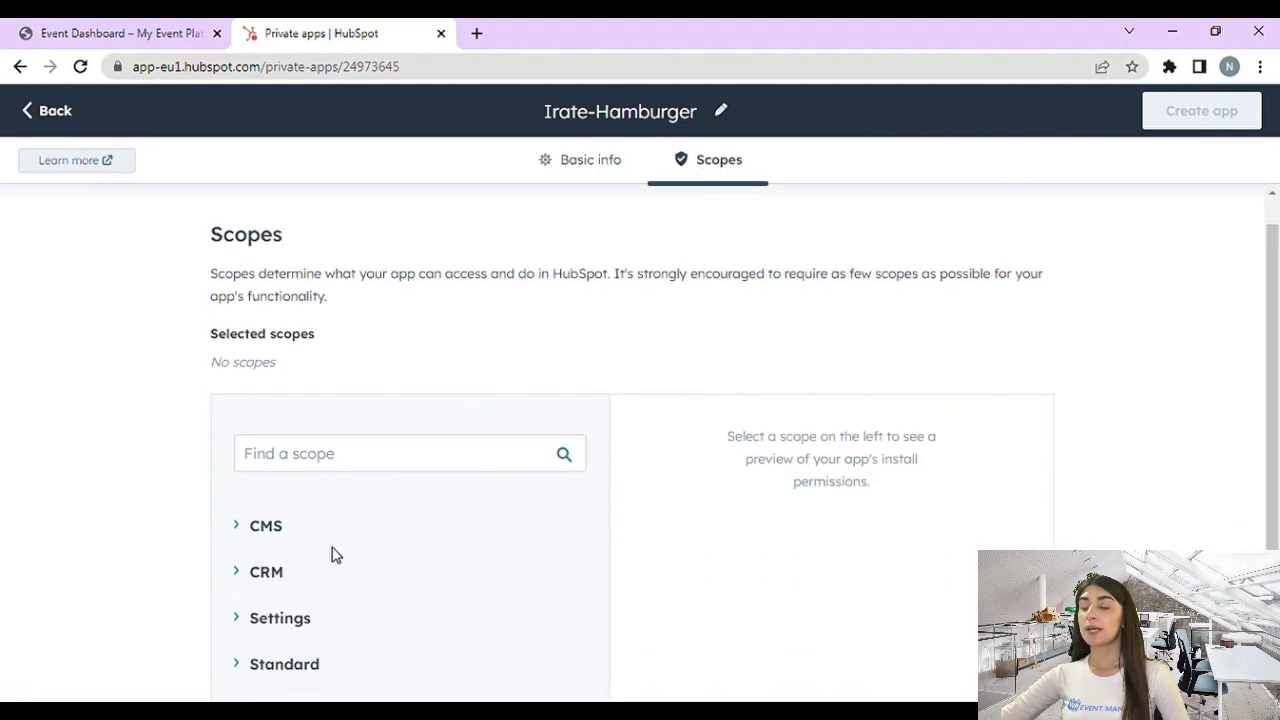
{"action": "left_click", "coordinate": [272, 576]}
{"action": "scroll", "coordinate": [272, 576], "scroll_direction": "down", "scroll_amount": 3}
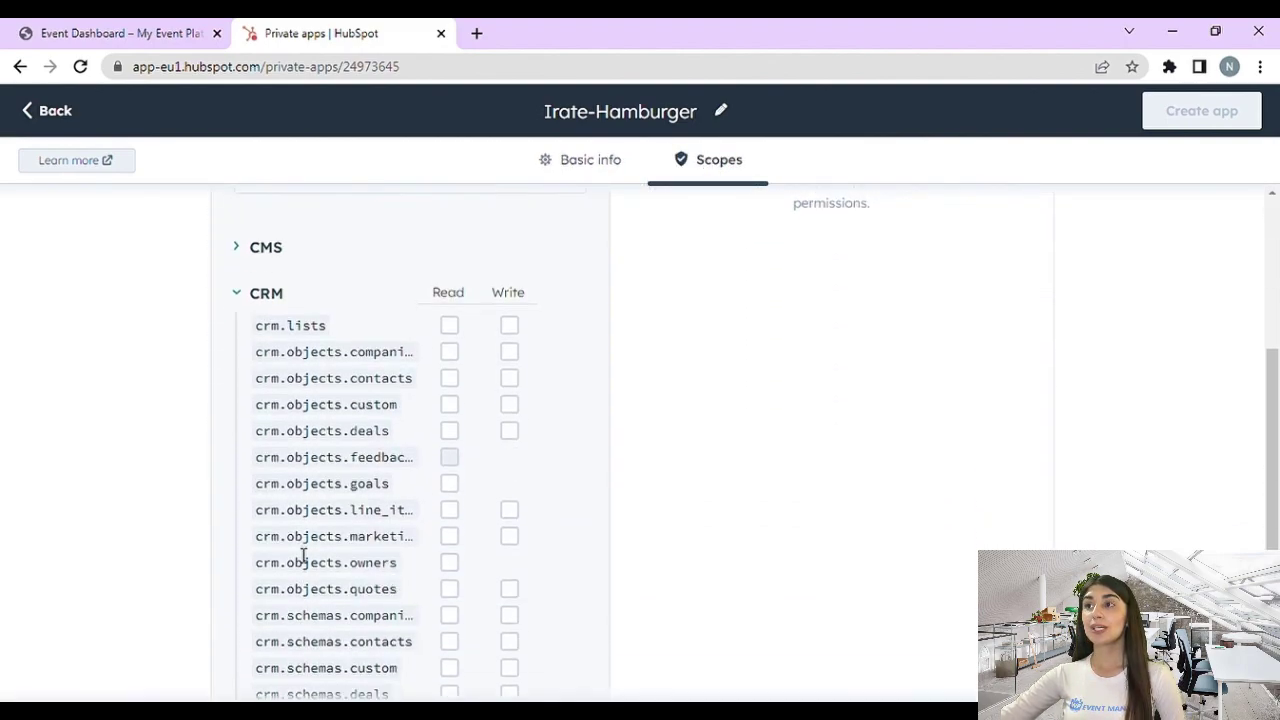
{"action": "left_click", "coordinate": [452, 326]}
{"action": "left_click", "coordinate": [512, 324]}
{"action": "left_click", "coordinate": [449, 351]}
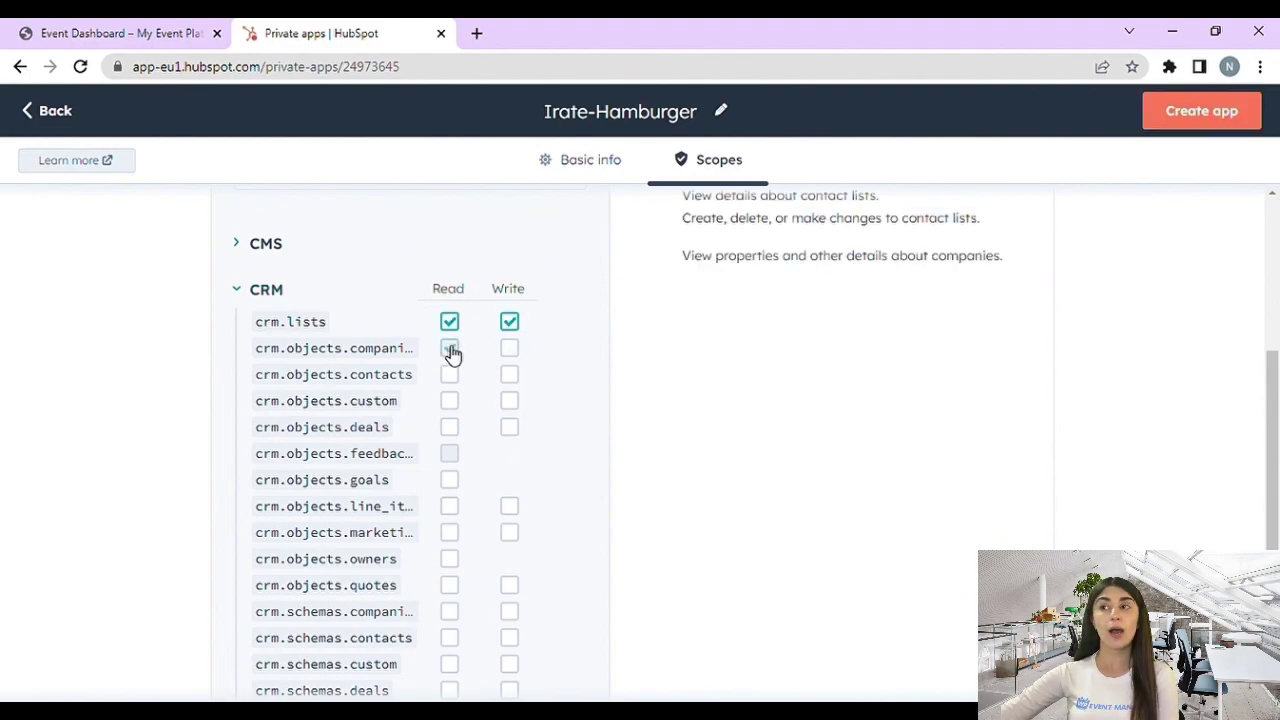
{"action": "left_click", "coordinate": [452, 374]}
{"action": "left_click", "coordinate": [510, 401]}
{"action": "left_click", "coordinate": [511, 428]}
Create the Irate-Hamburger private app and confirm the creation.
{"action": "scroll", "coordinate": [840, 370], "scroll_direction": "up", "scroll_amount": 4}
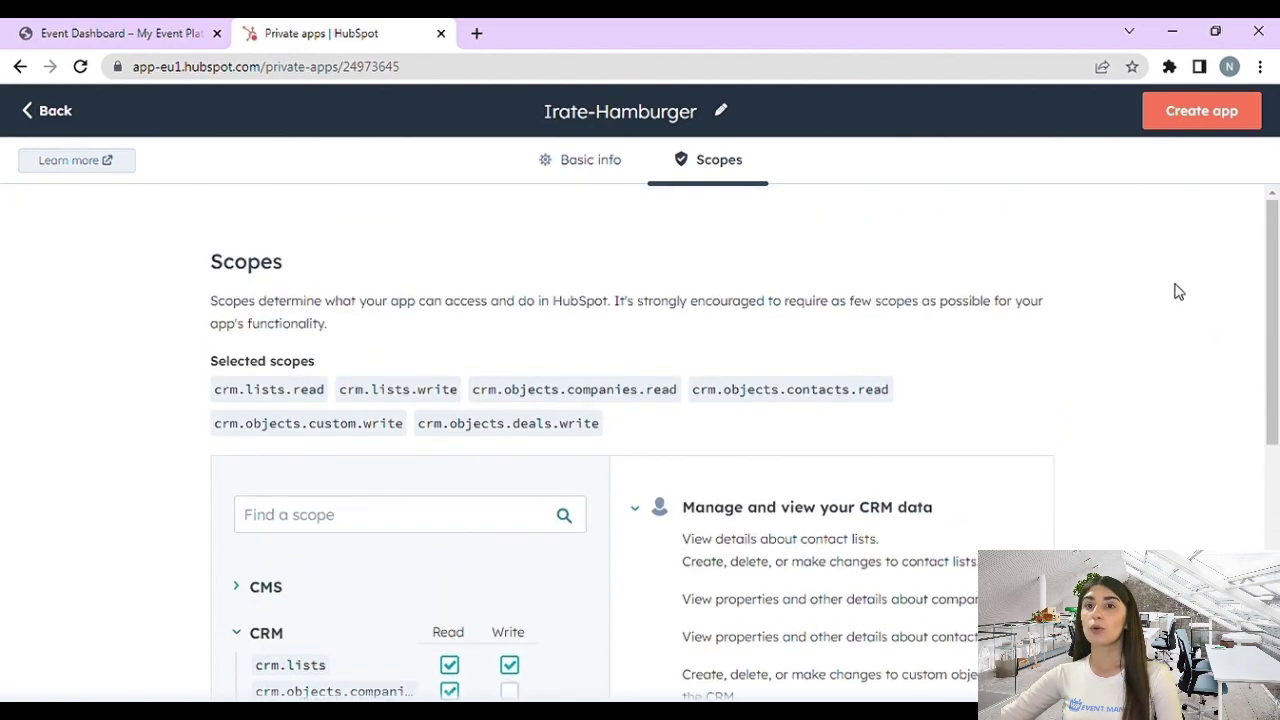
{"action": "left_click", "coordinate": [1200, 112]}
{"action": "left_click", "coordinate": [454, 414]}
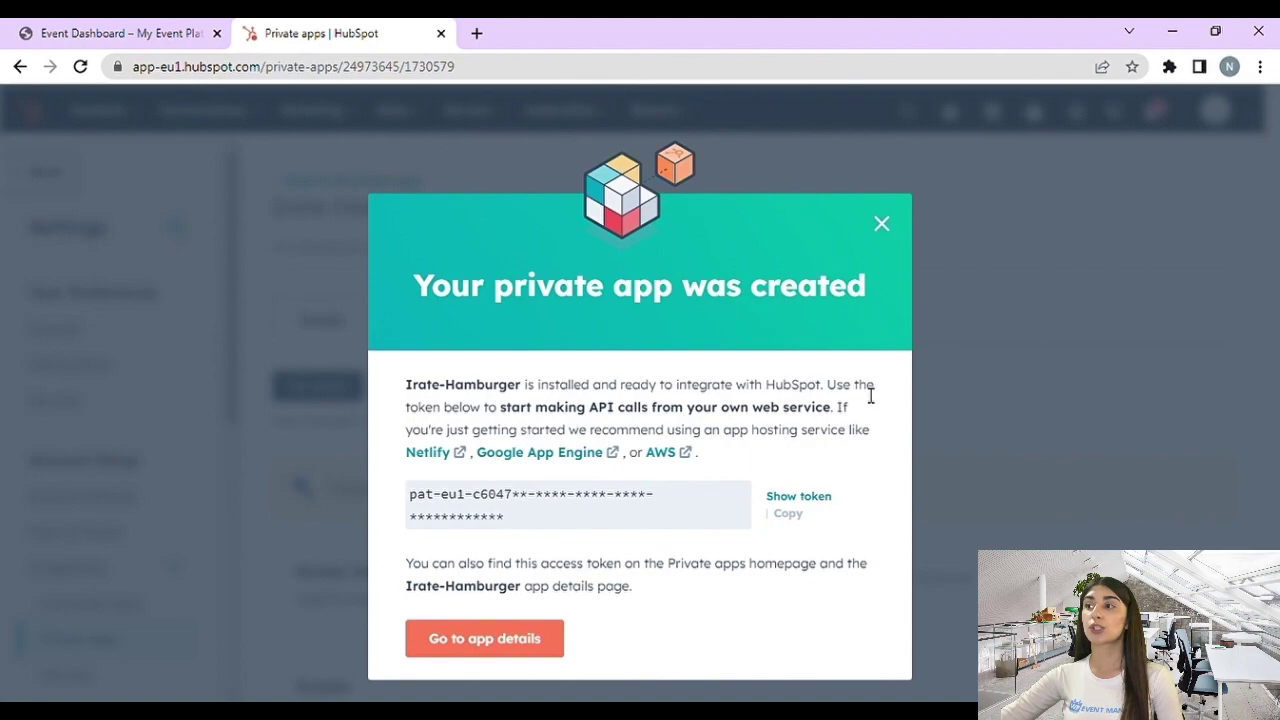
Reveal the Irate-Hamburger access token and copy it to the clipboard.
{"action": "left_click", "coordinate": [820, 498]}
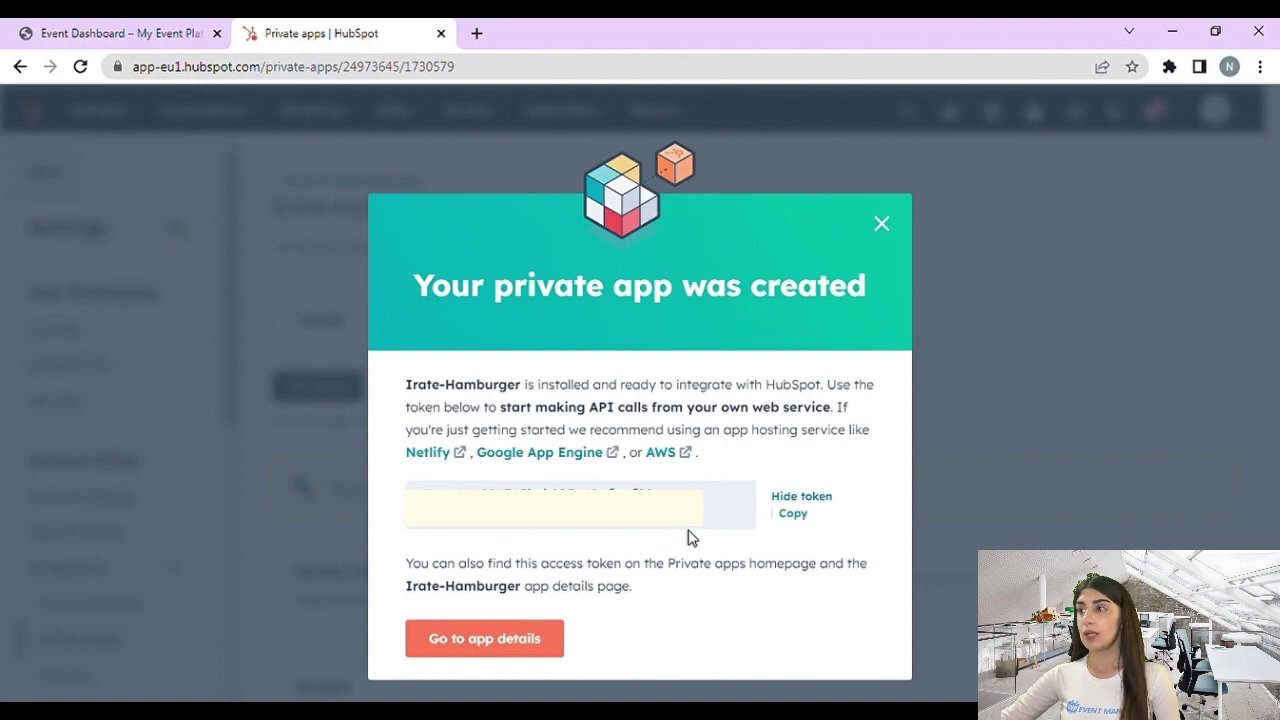
{"action": "left_click", "coordinate": [794, 518]}
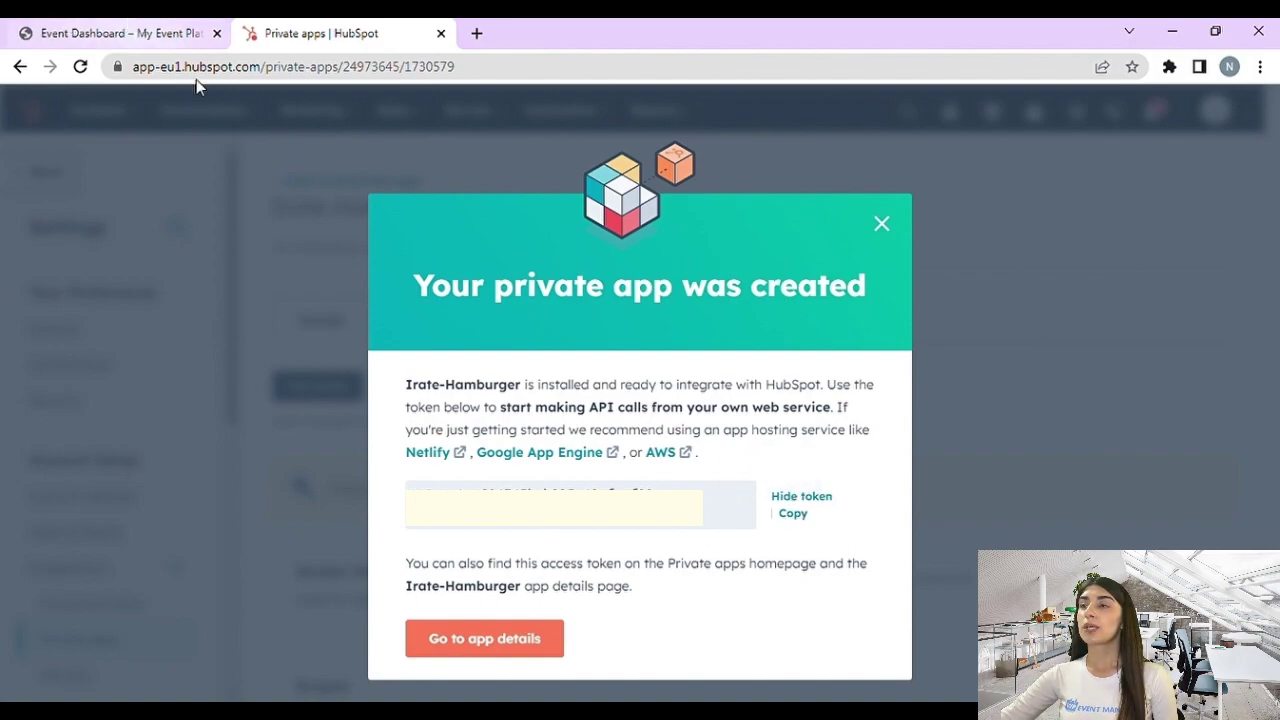
{"action": "left_click", "coordinate": [141, 32]}
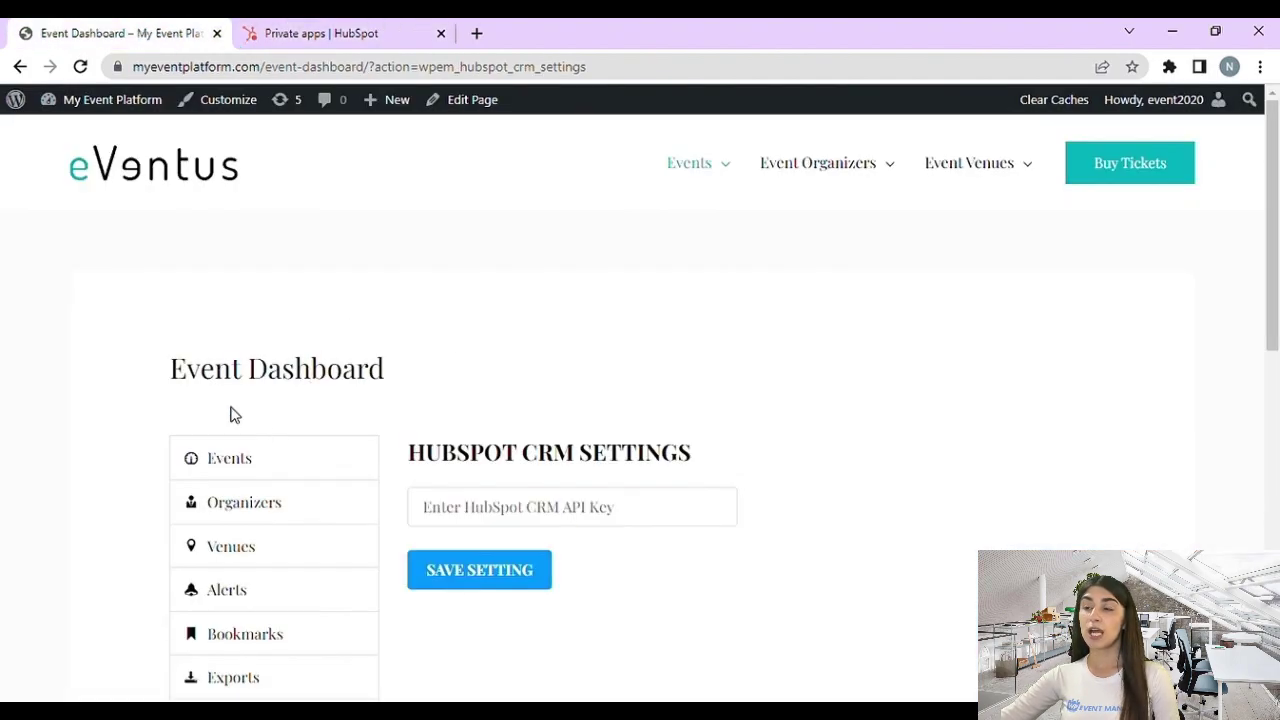
Paste the HubSpot access token as the HubSpot CRM API key and save.
{"action": "scroll", "coordinate": [250, 366], "scroll_direction": "down", "scroll_amount": 5}
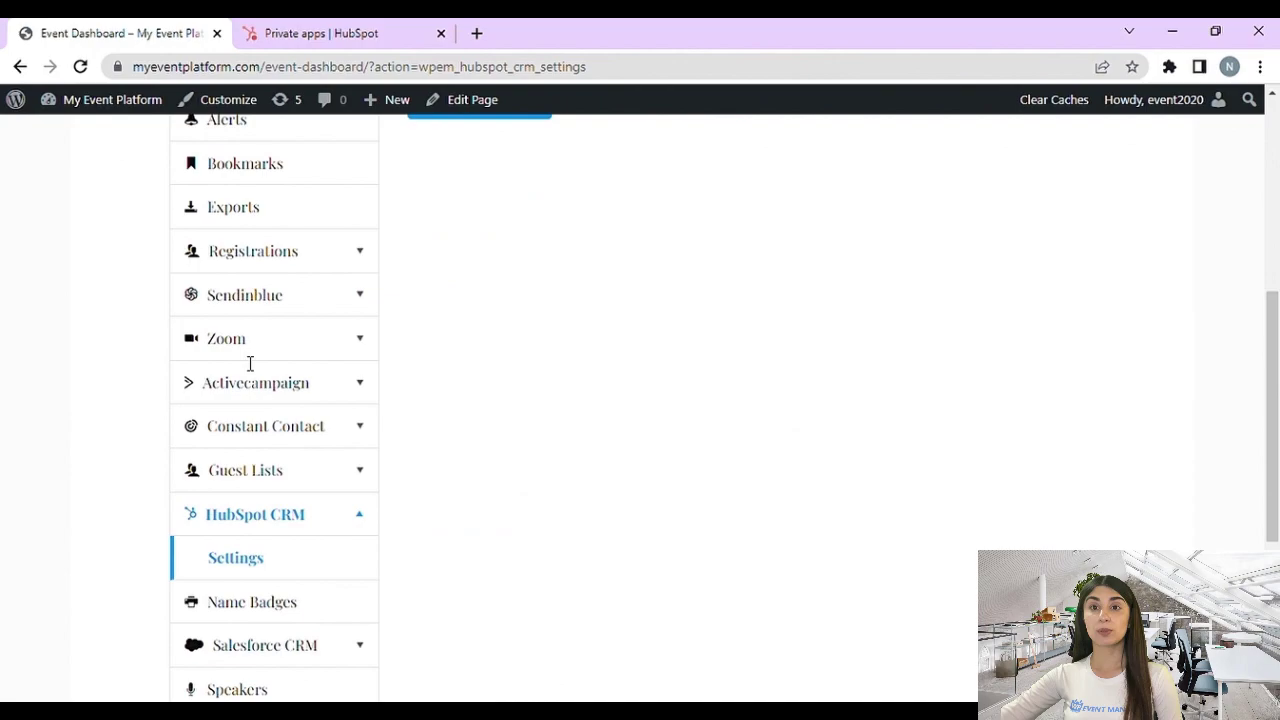
{"action": "left_click", "coordinate": [248, 557]}
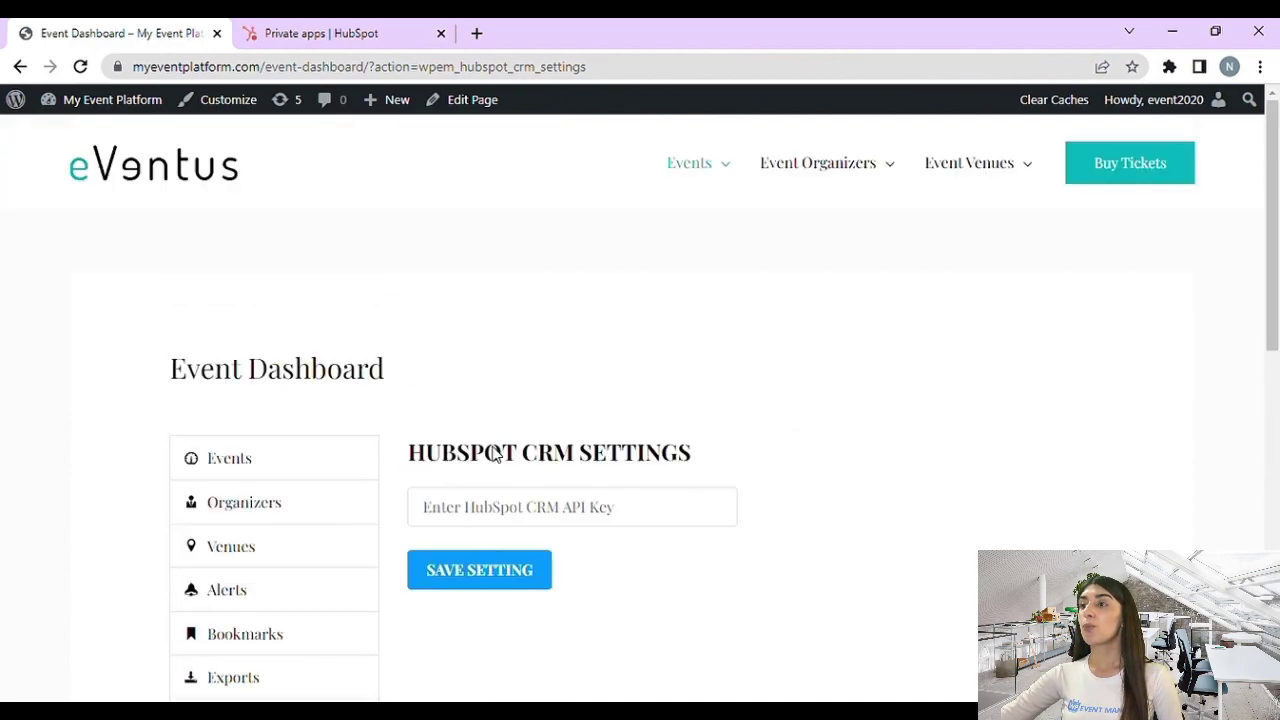
{"action": "left_click", "coordinate": [557, 509]}
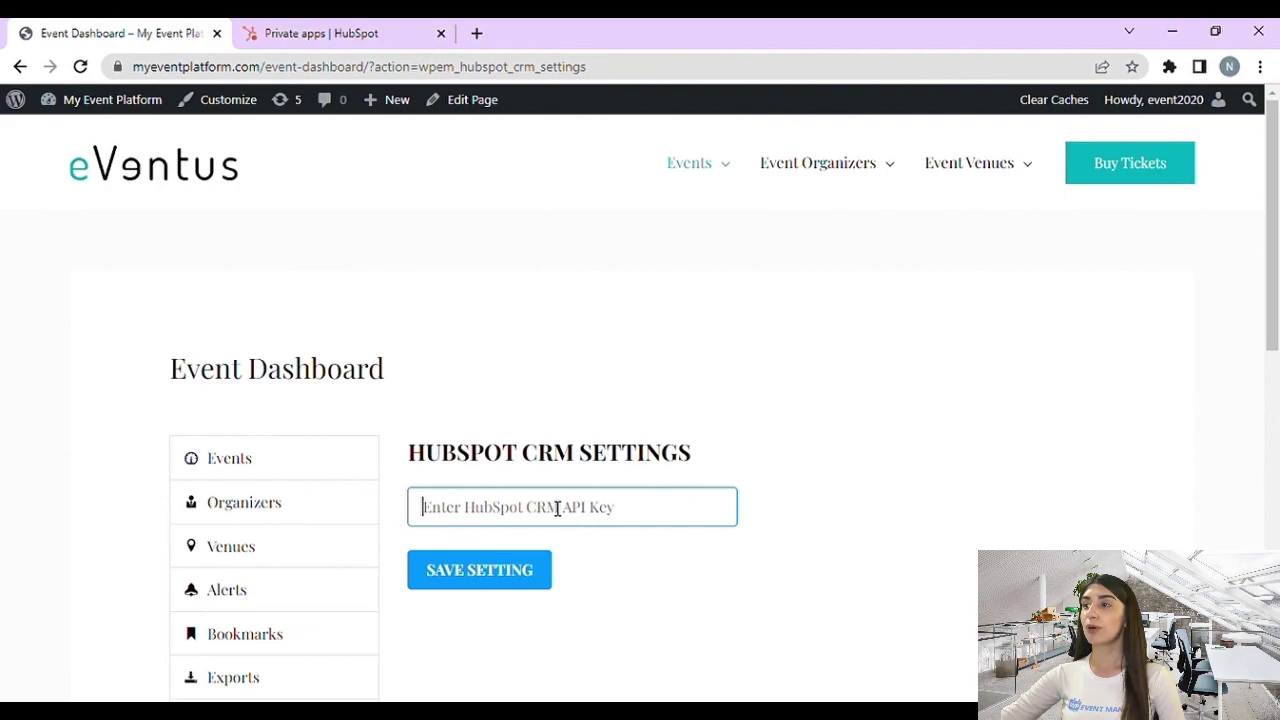
{"action": "left_click", "coordinate": [559, 402]}
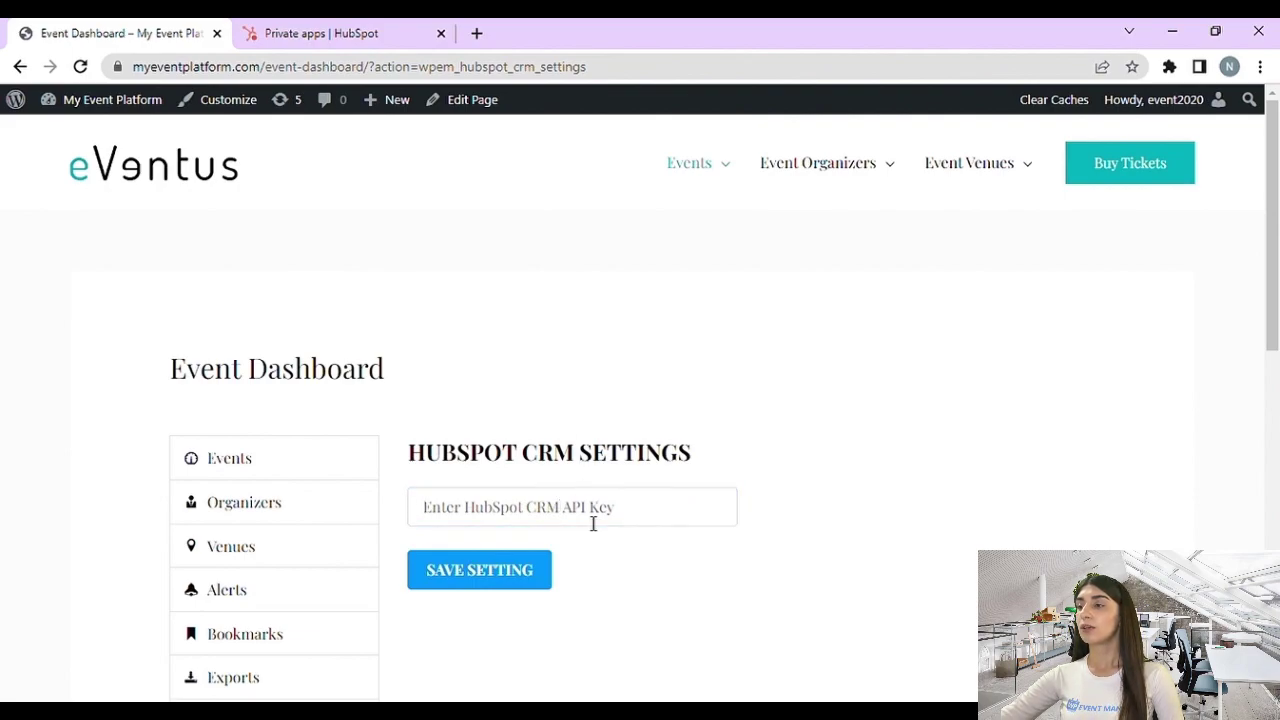
{"action": "left_click", "coordinate": [557, 524]}
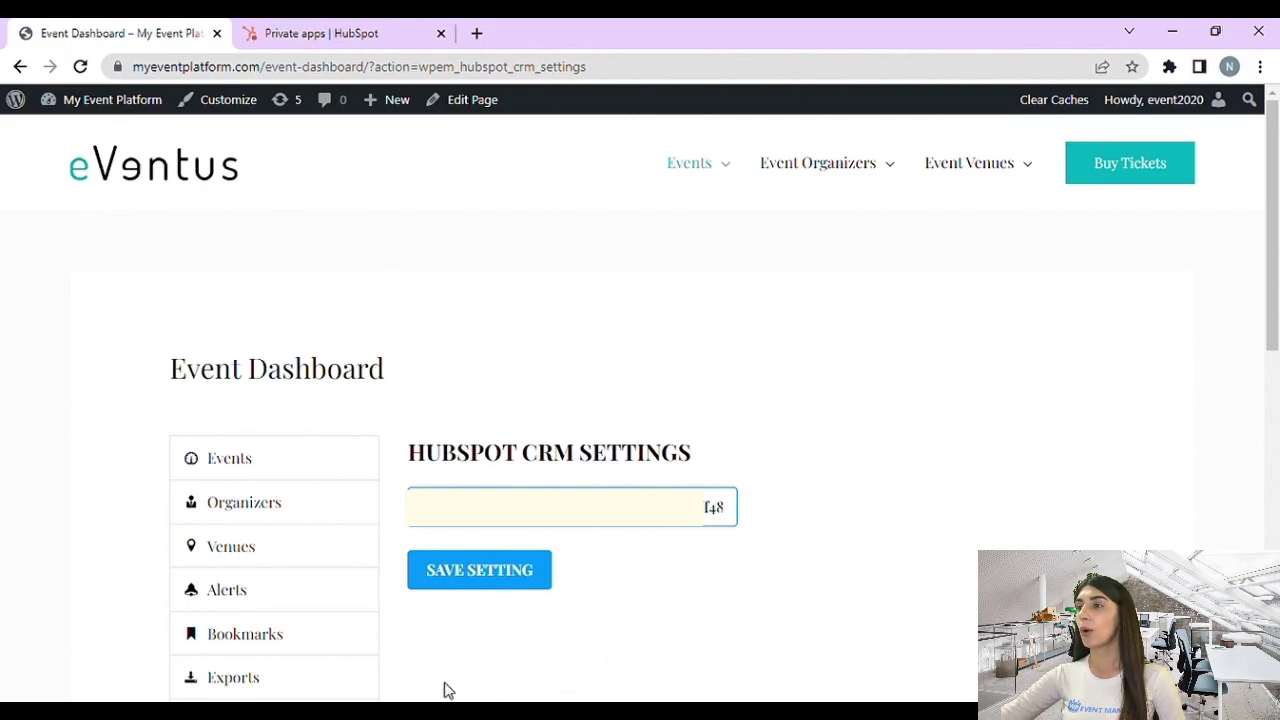
{"action": "left_click", "coordinate": [494, 576]}
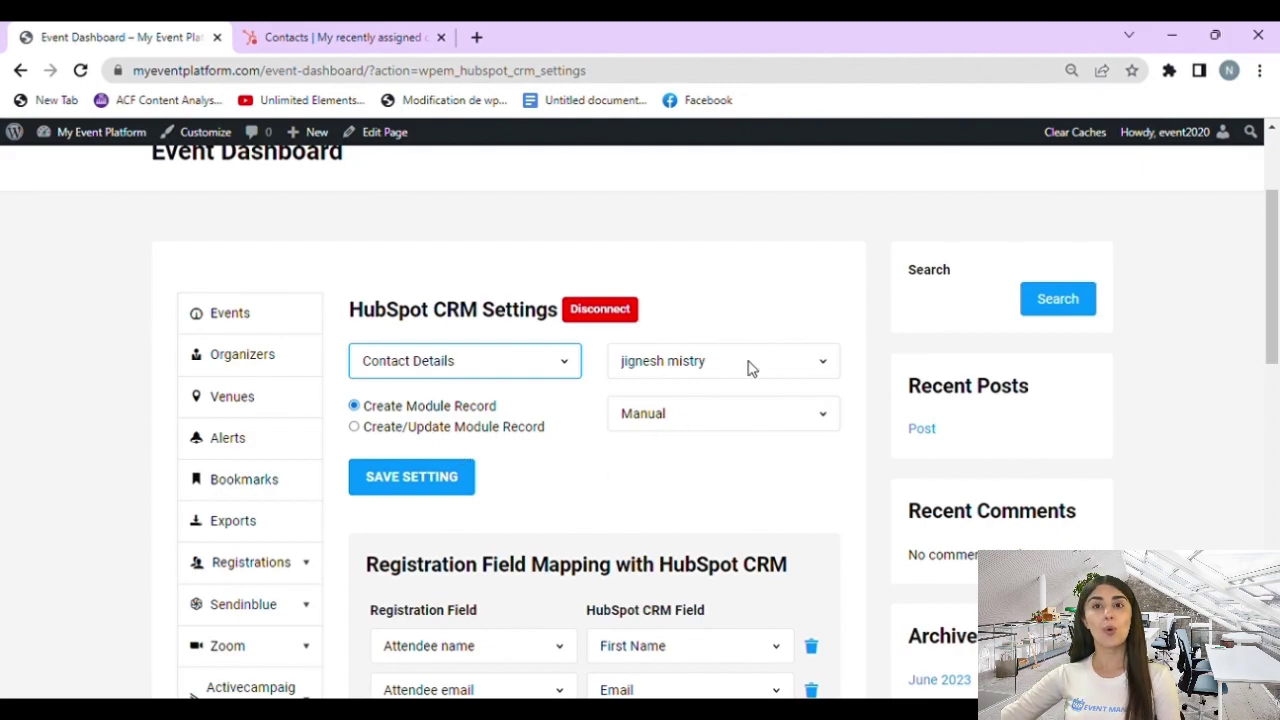
Review the contact owner choice and save the HubSpot CRM settings.
{"action": "left_click", "coordinate": [657, 373]}
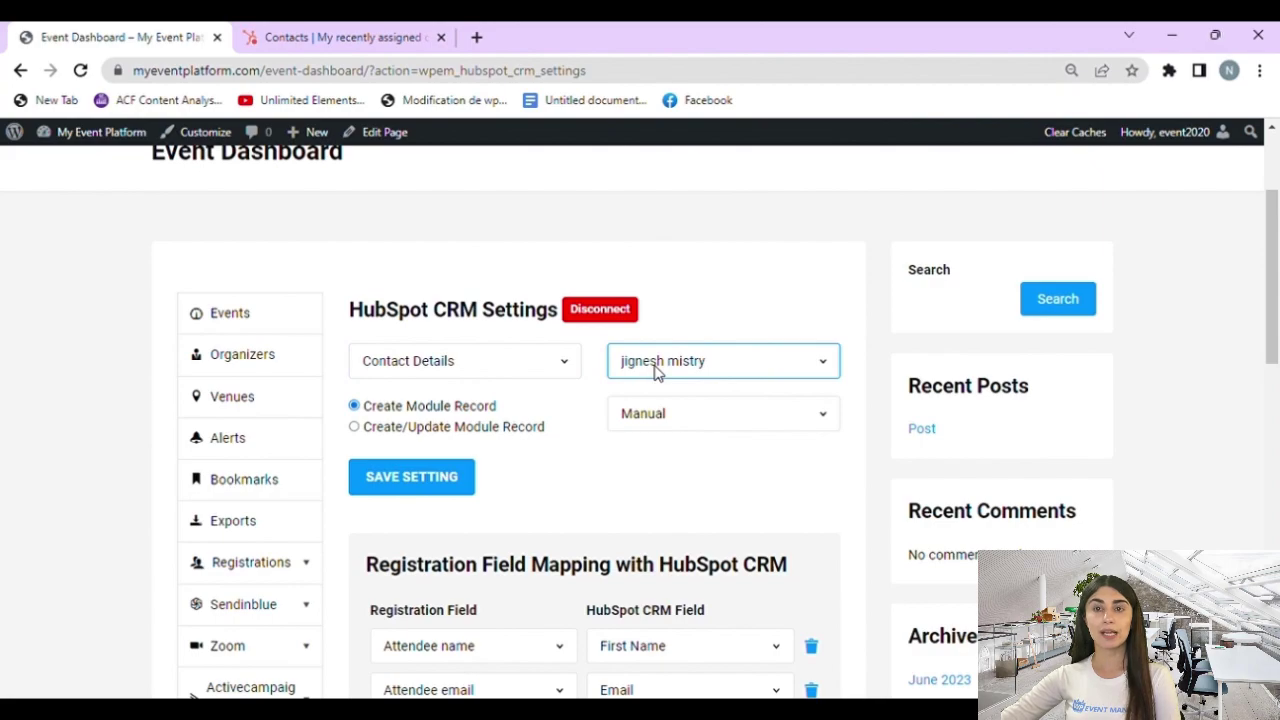
{"action": "left_click", "coordinate": [728, 330]}
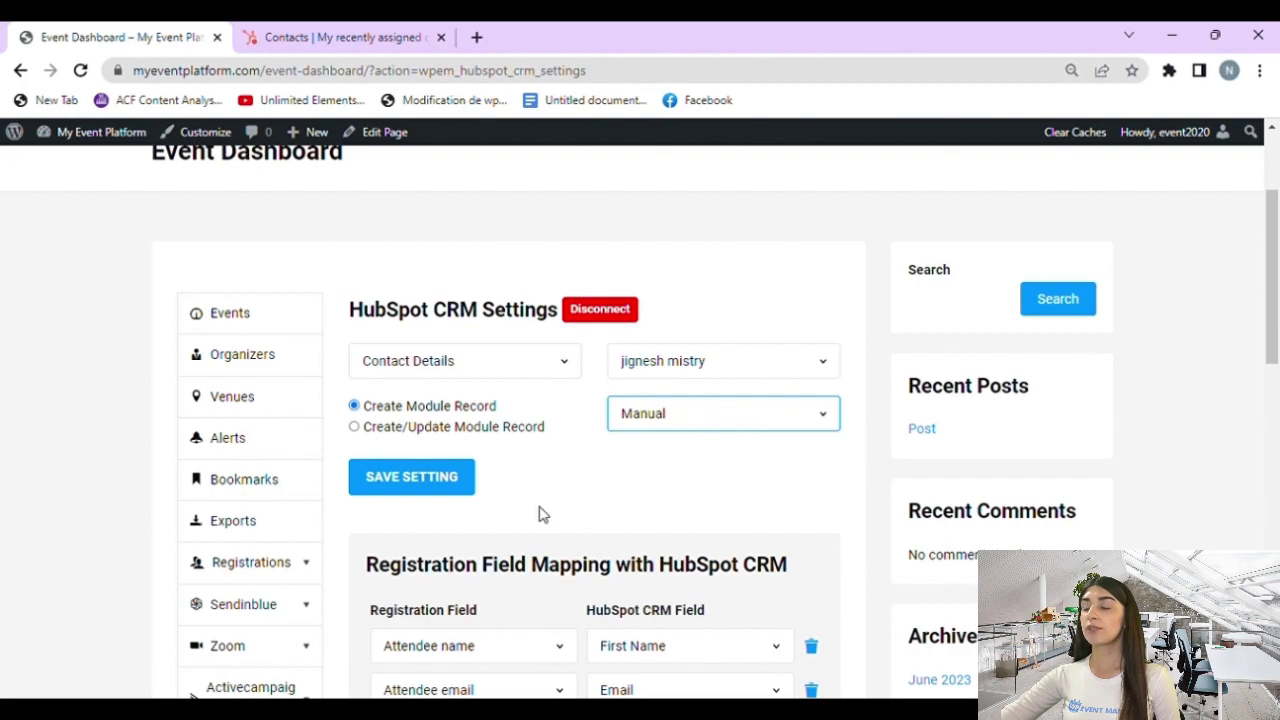
{"action": "left_click", "coordinate": [411, 482]}
{"action": "left_click", "coordinate": [411, 482]}
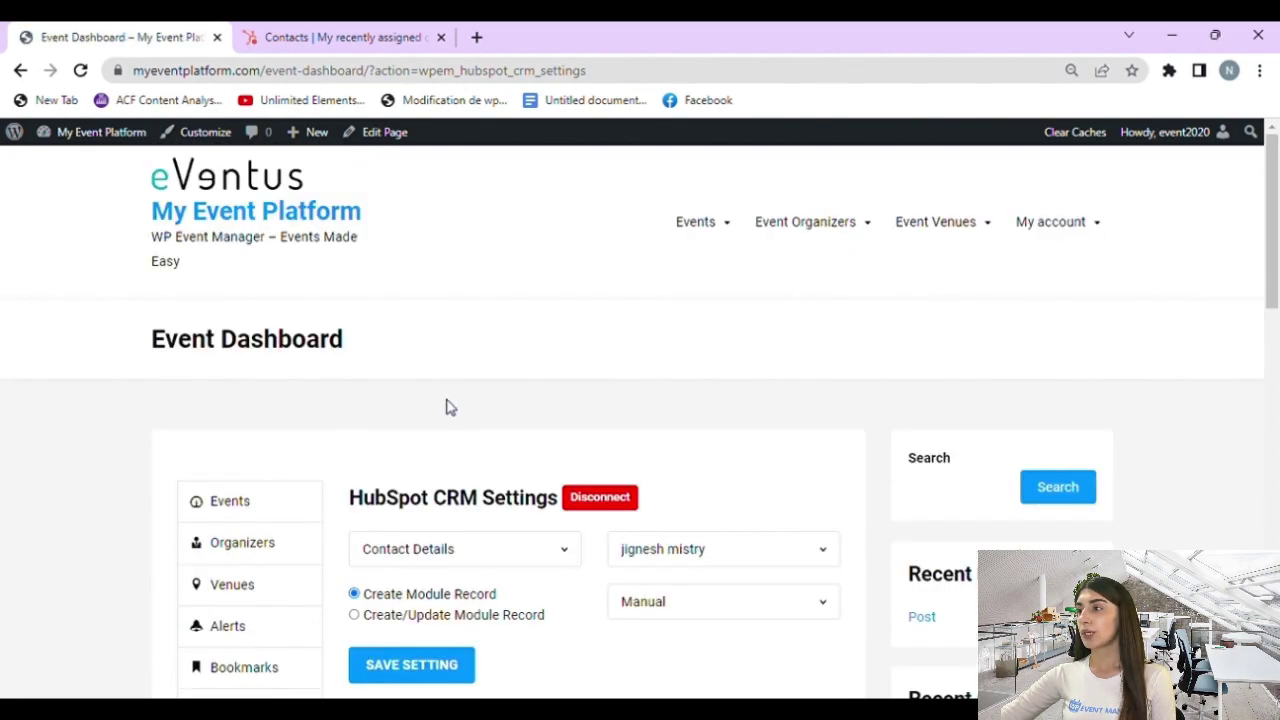
Confirm guest and attendee name map to First Name and email to Email.
{"action": "scroll", "coordinate": [640, 405], "scroll_direction": "down", "scroll_amount": 5}
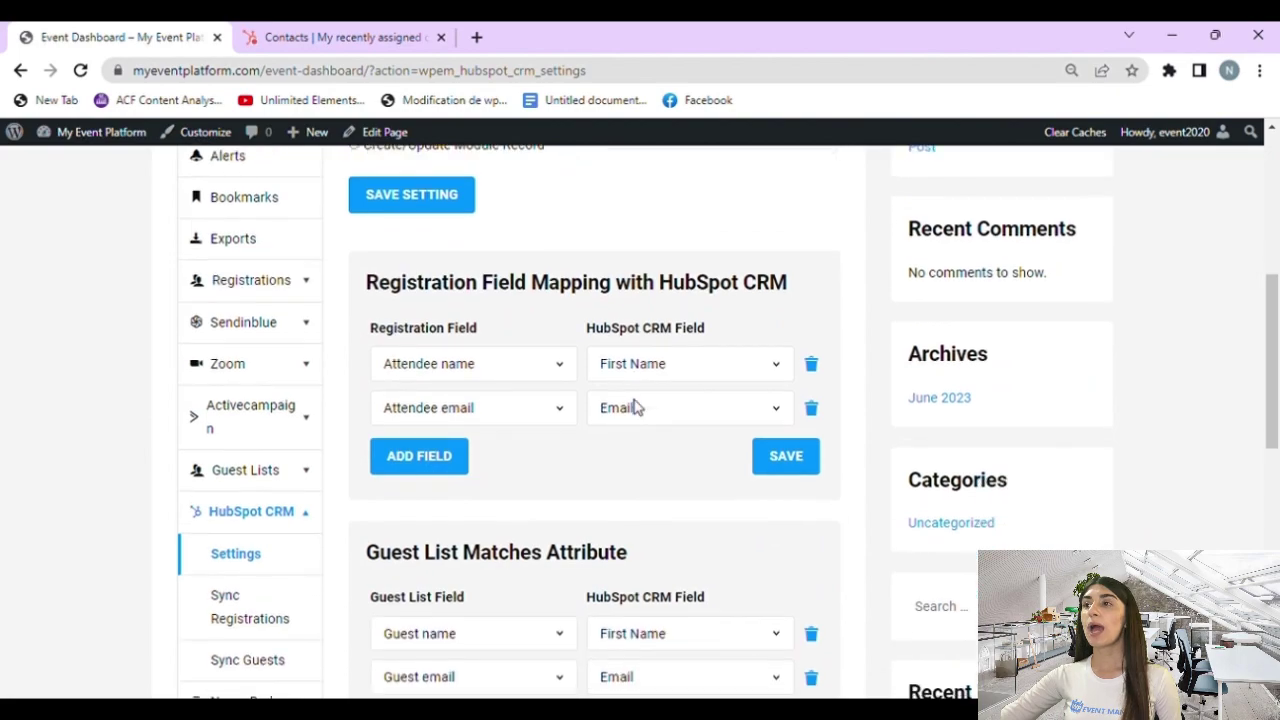
{"action": "scroll", "coordinate": [632, 407], "scroll_direction": "down", "scroll_amount": 3}
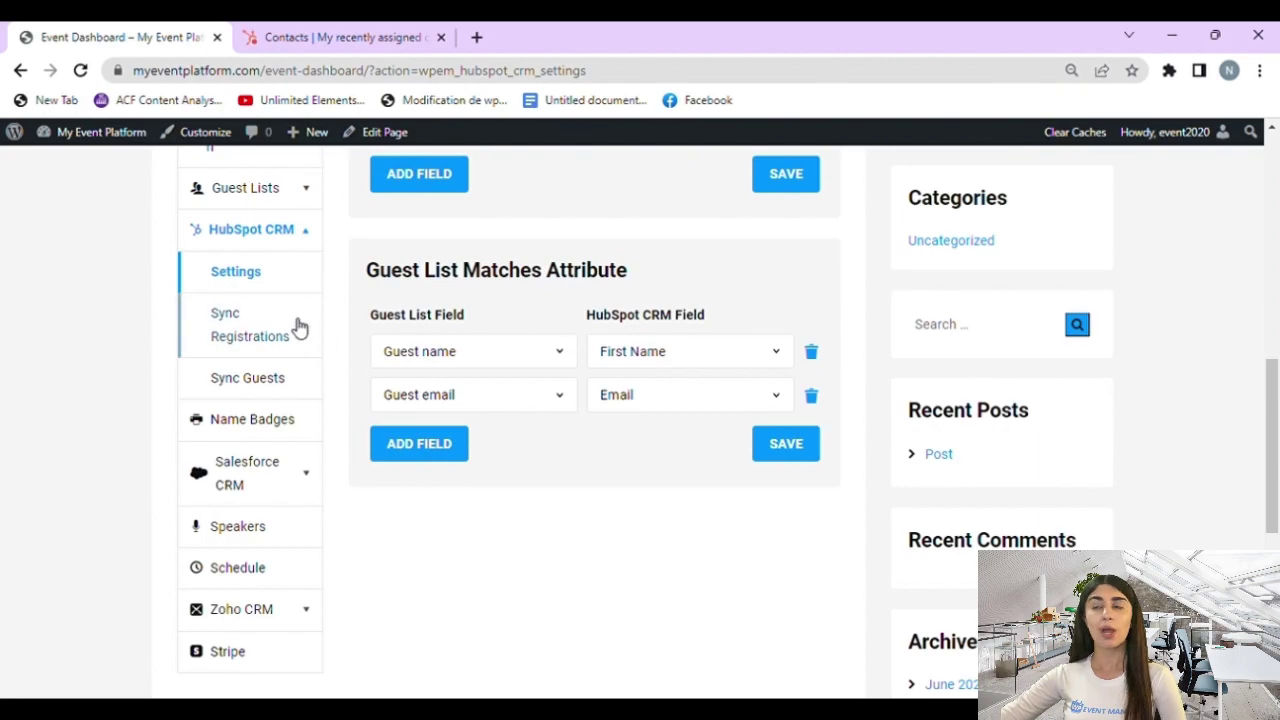
{"action": "scroll", "coordinate": [288, 430], "scroll_direction": "up", "scroll_amount": 2}
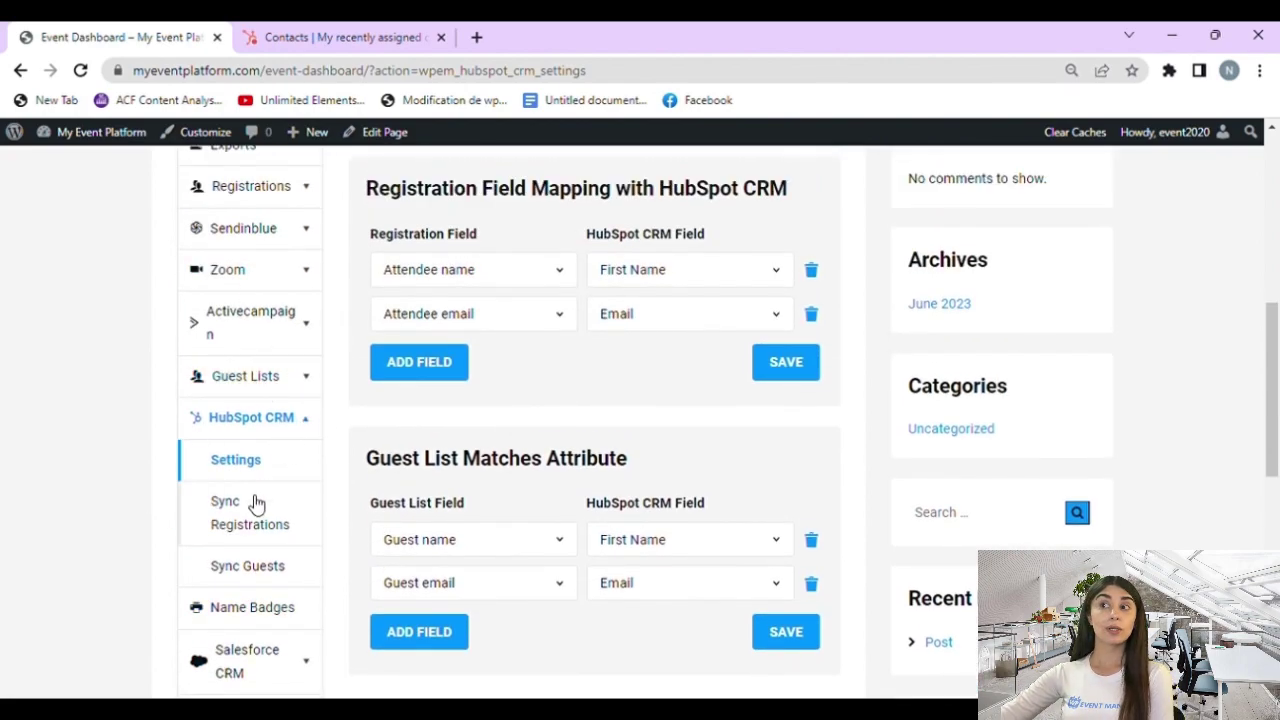
{"action": "left_click", "coordinate": [296, 377]}
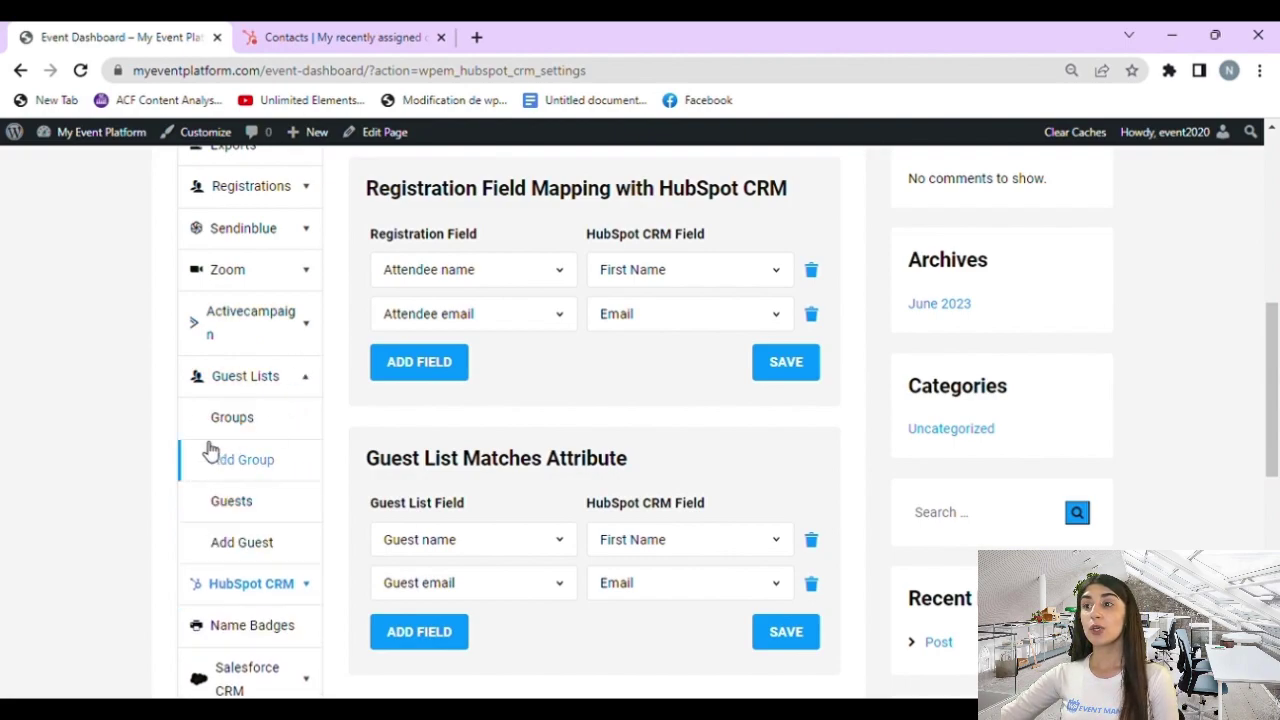
Name the new guest group VIP and paste in its staff-member description.
{"action": "left_click", "coordinate": [247, 475]}
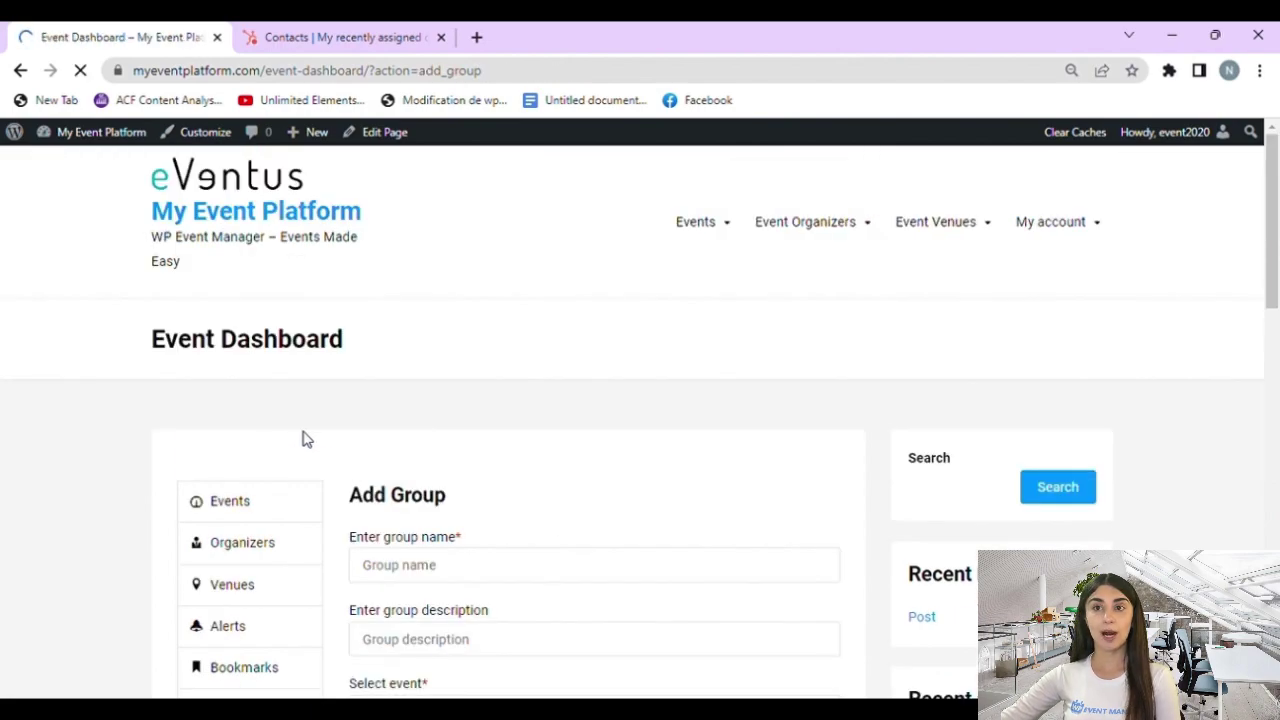
{"action": "scroll", "coordinate": [340, 431], "scroll_direction": "down", "scroll_amount": 4}
{"action": "scroll", "coordinate": [348, 428], "scroll_direction": "up", "scroll_amount": 3}
{"action": "left_click", "coordinate": [416, 392]}
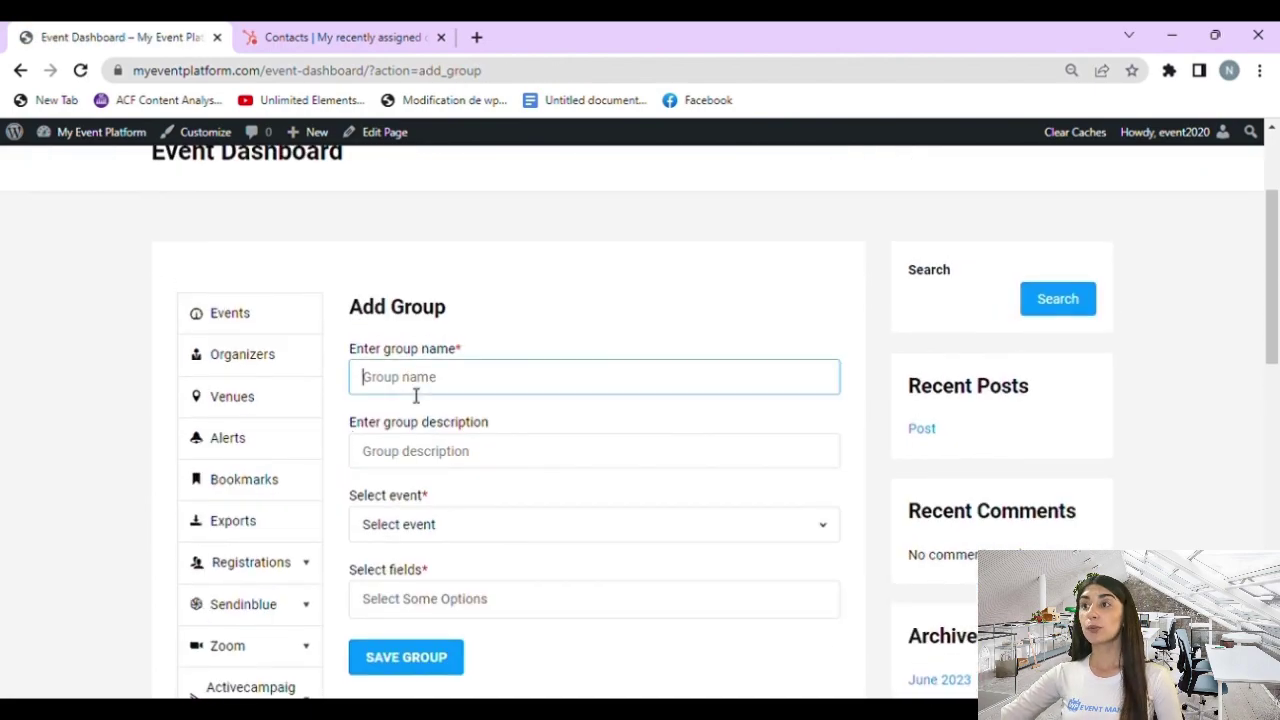
{"action": "type", "text": "VIP"}
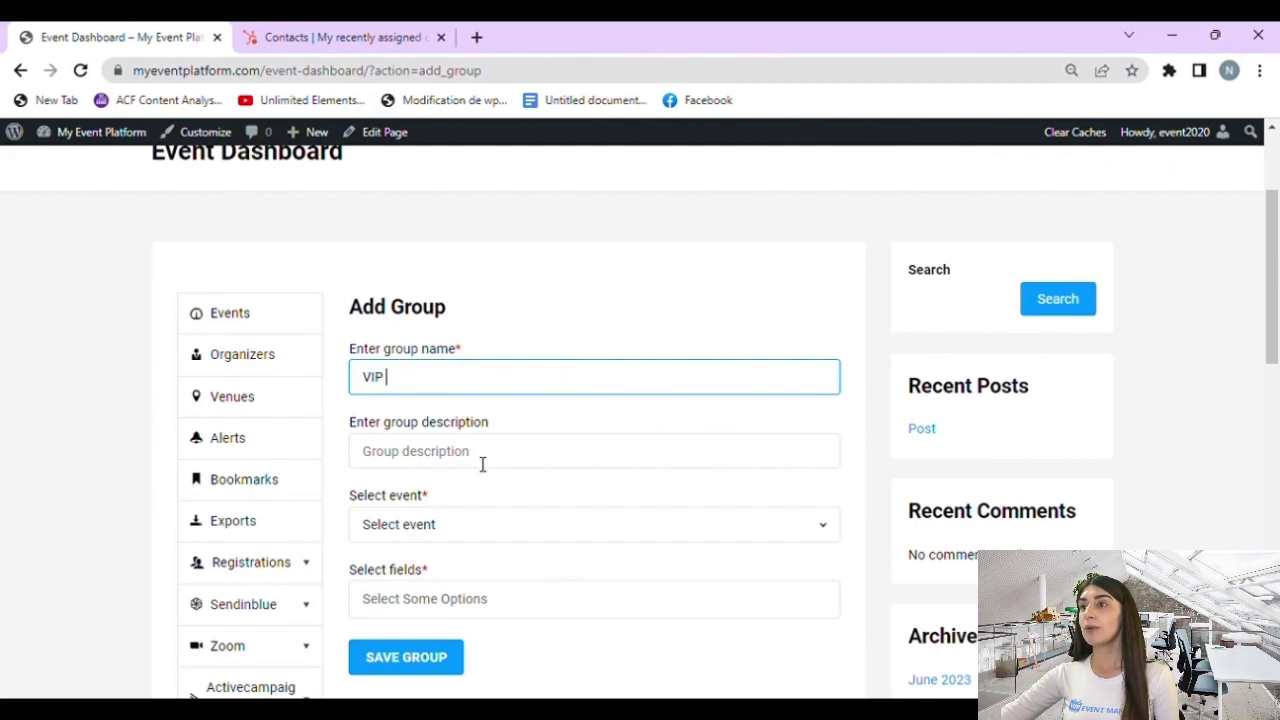
{"action": "left_click", "coordinate": [404, 454]}
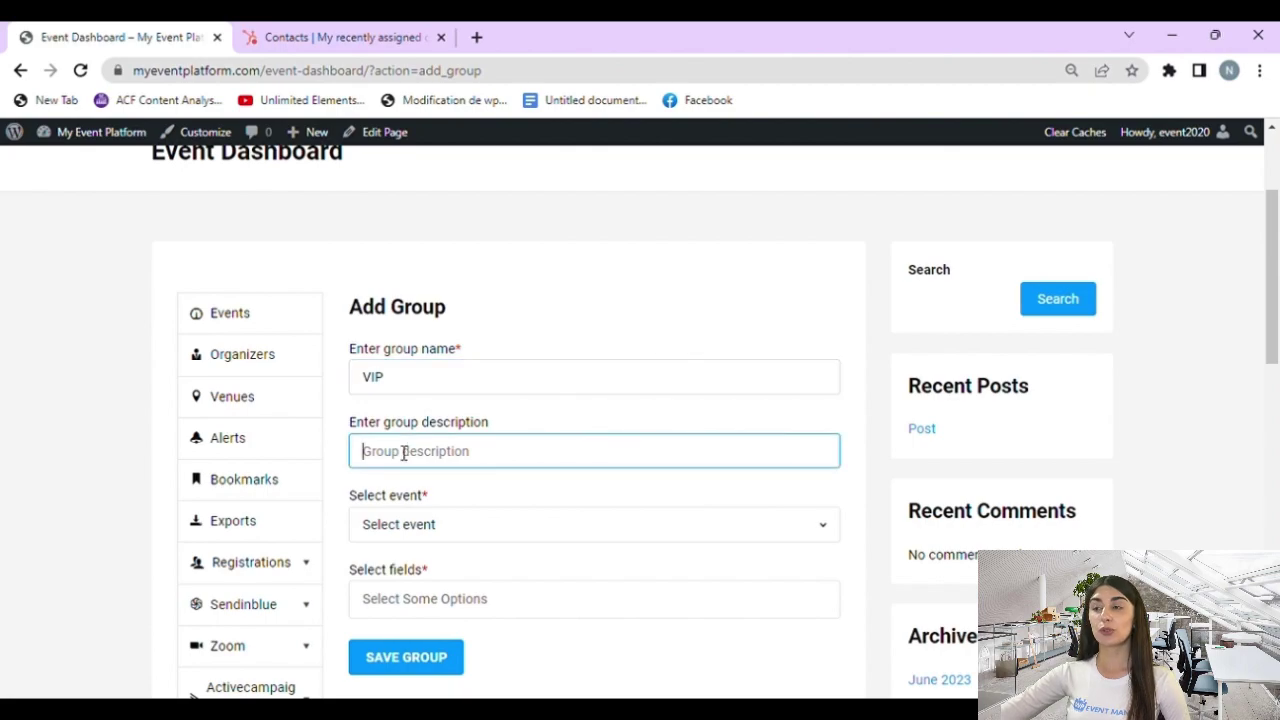
{"action": "type", "text": "A group for our staff members"}
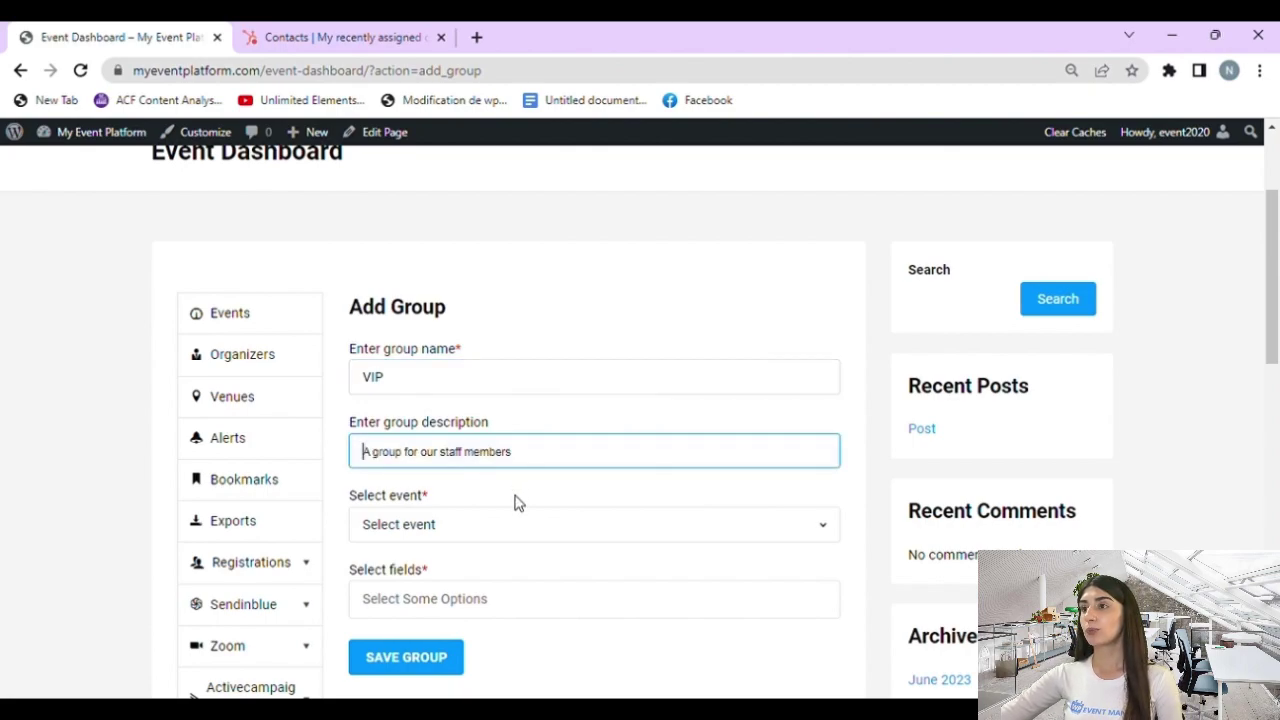
Assign the group to Social Media Marketing, add Guest name and Guest email fields, and save.
{"action": "left_click", "coordinate": [378, 525]}
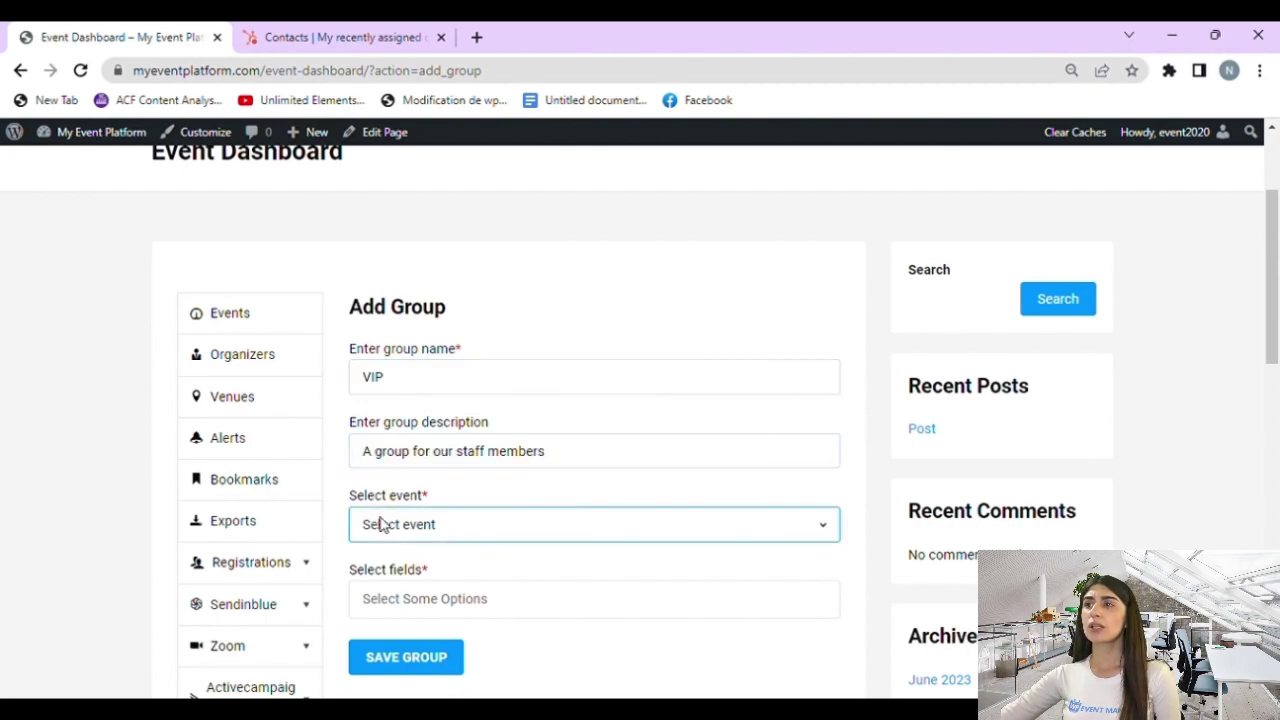
{"action": "key", "text": "Down"}
{"action": "scroll", "coordinate": [420, 443], "scroll_direction": "down", "scroll_amount": 2}
{"action": "left_click", "coordinate": [414, 410]}
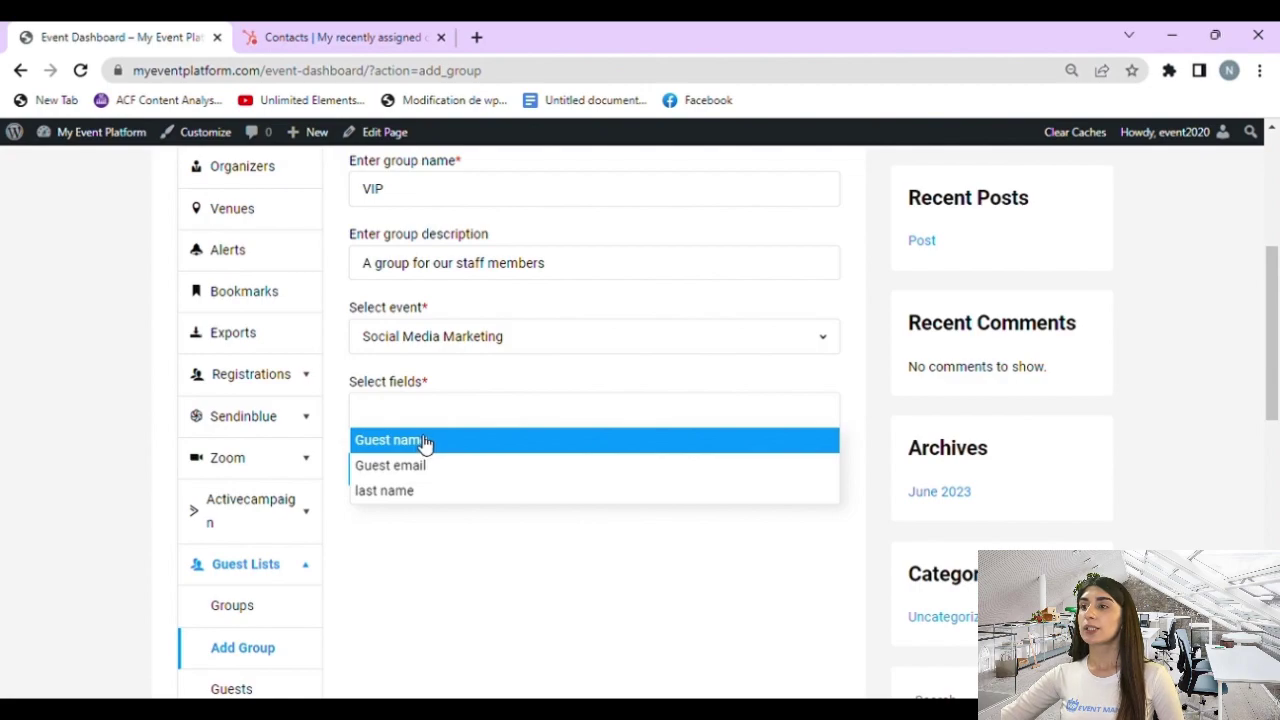
{"action": "left_click", "coordinate": [424, 440]}
{"action": "left_click", "coordinate": [452, 428]}
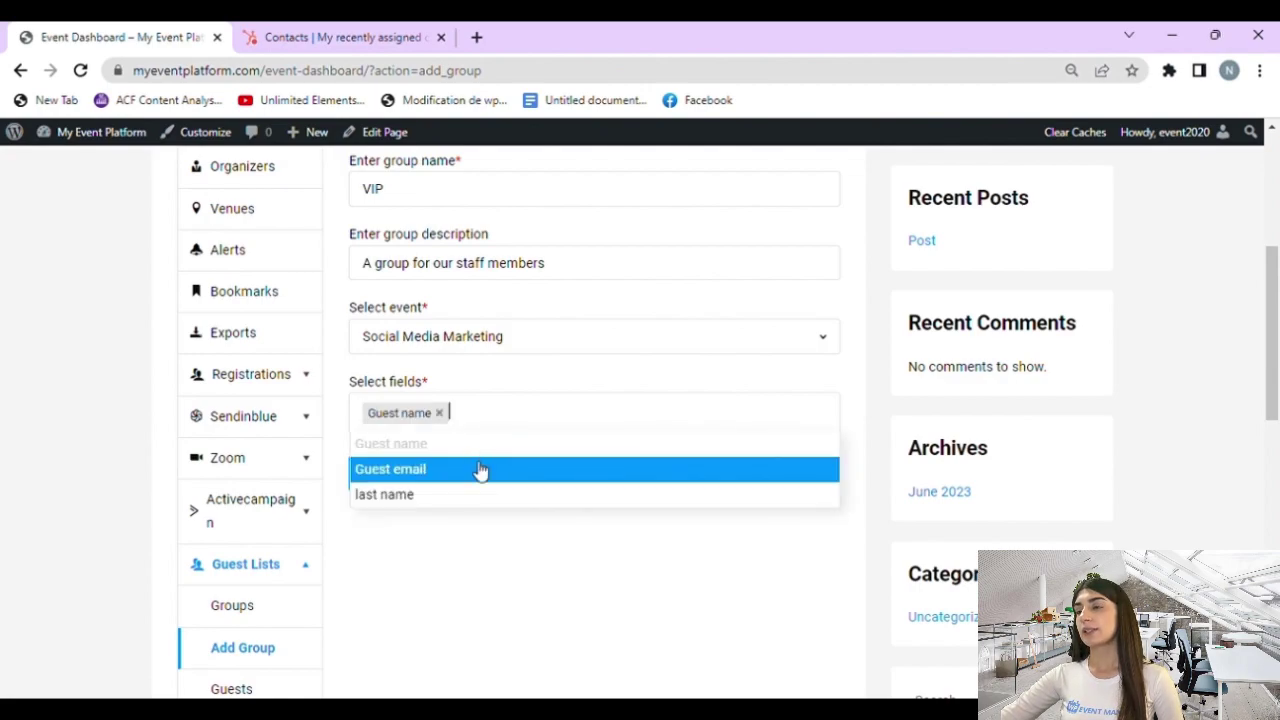
{"action": "left_click", "coordinate": [480, 469]}
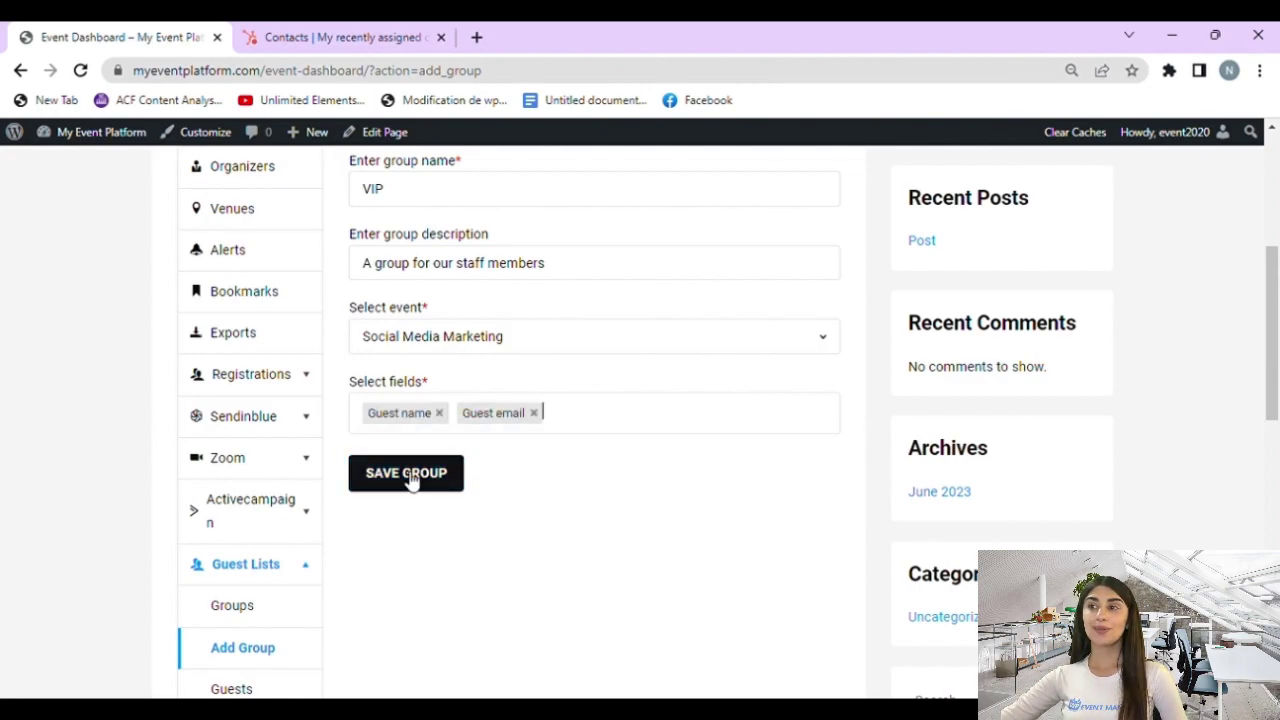
{"action": "left_click", "coordinate": [411, 480]}
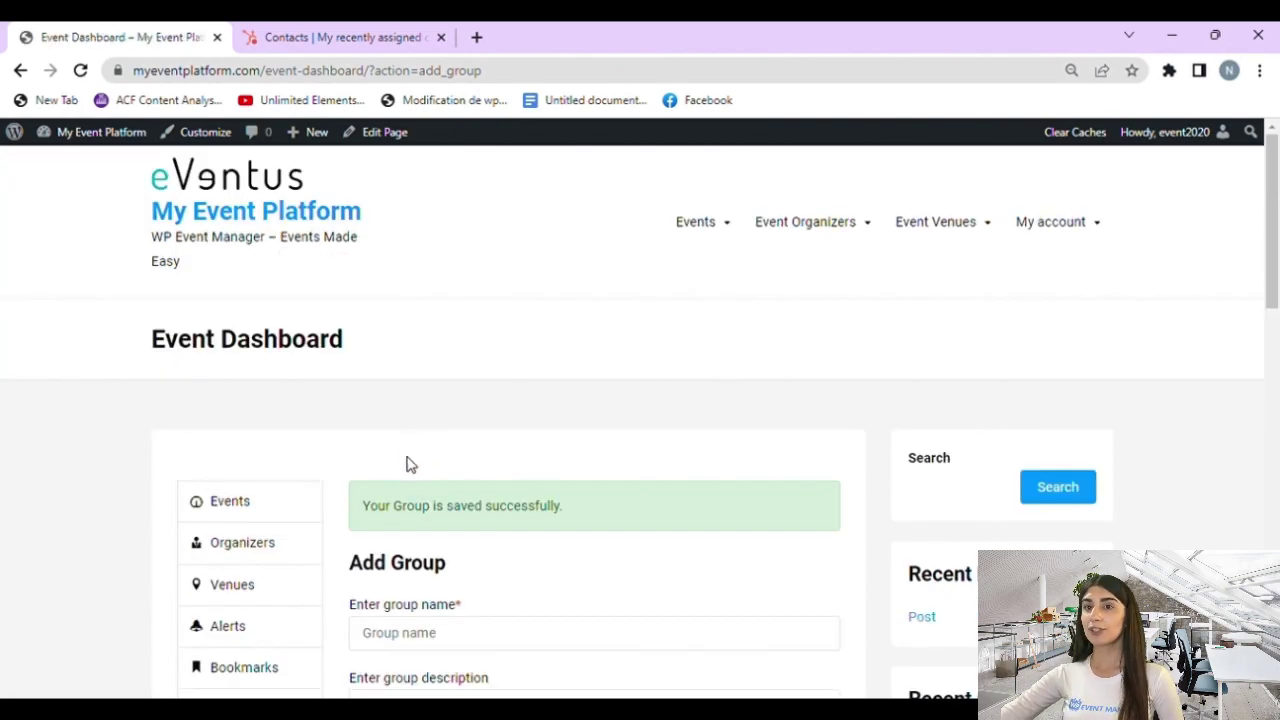
Open the Add Guest page under Guest Lists.
{"action": "scroll", "coordinate": [400, 465], "scroll_direction": "down", "scroll_amount": 5}
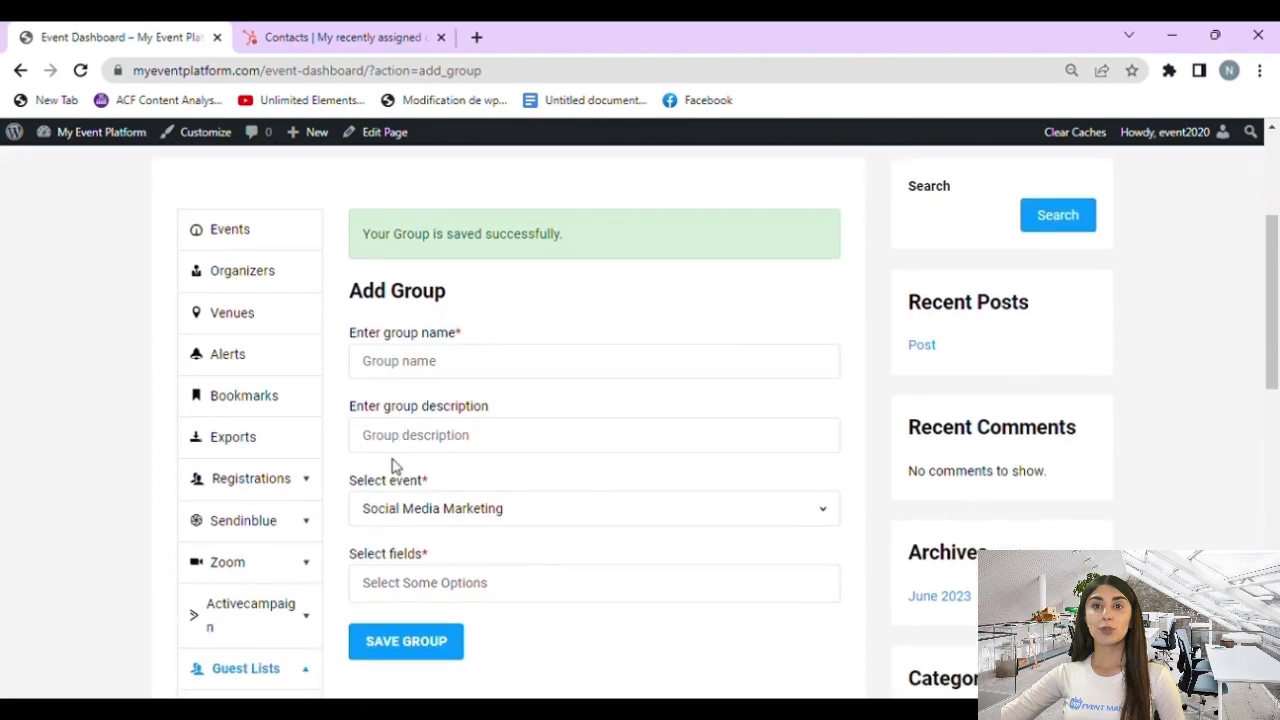
{"action": "scroll", "coordinate": [289, 502], "scroll_direction": "down", "scroll_amount": 2}
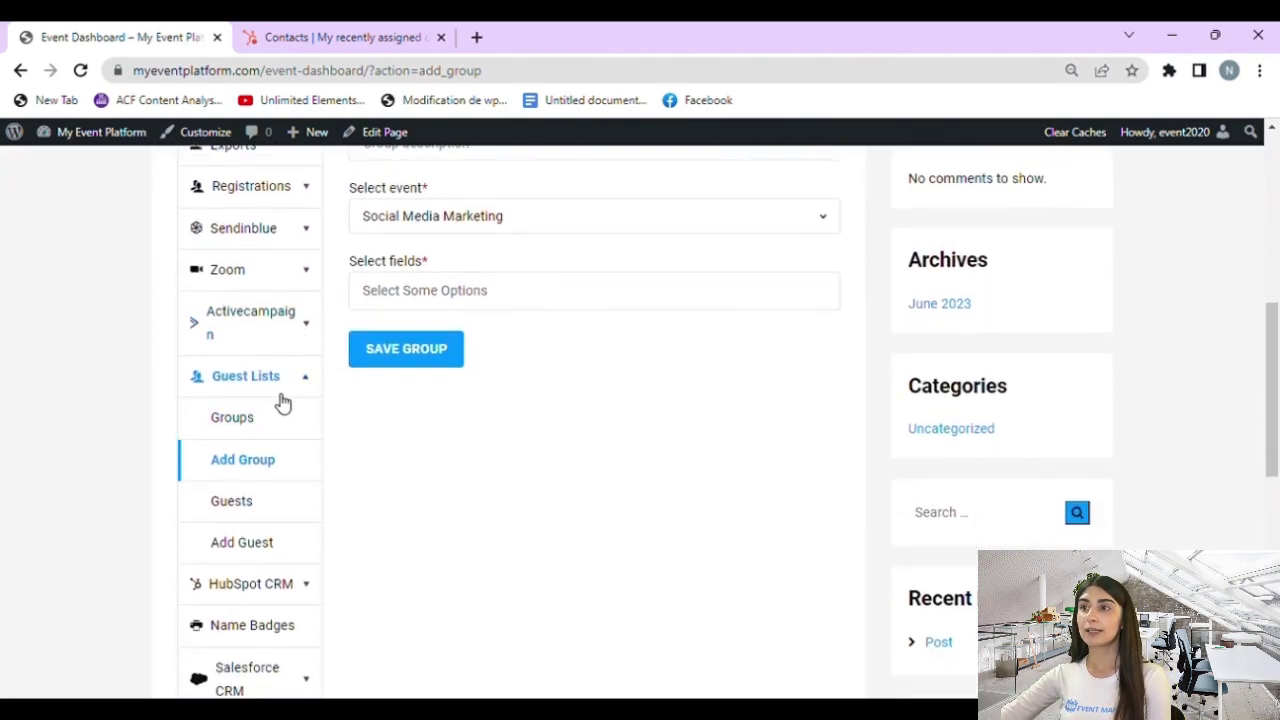
{"action": "scroll", "coordinate": [268, 398], "scroll_direction": "down", "scroll_amount": 3}
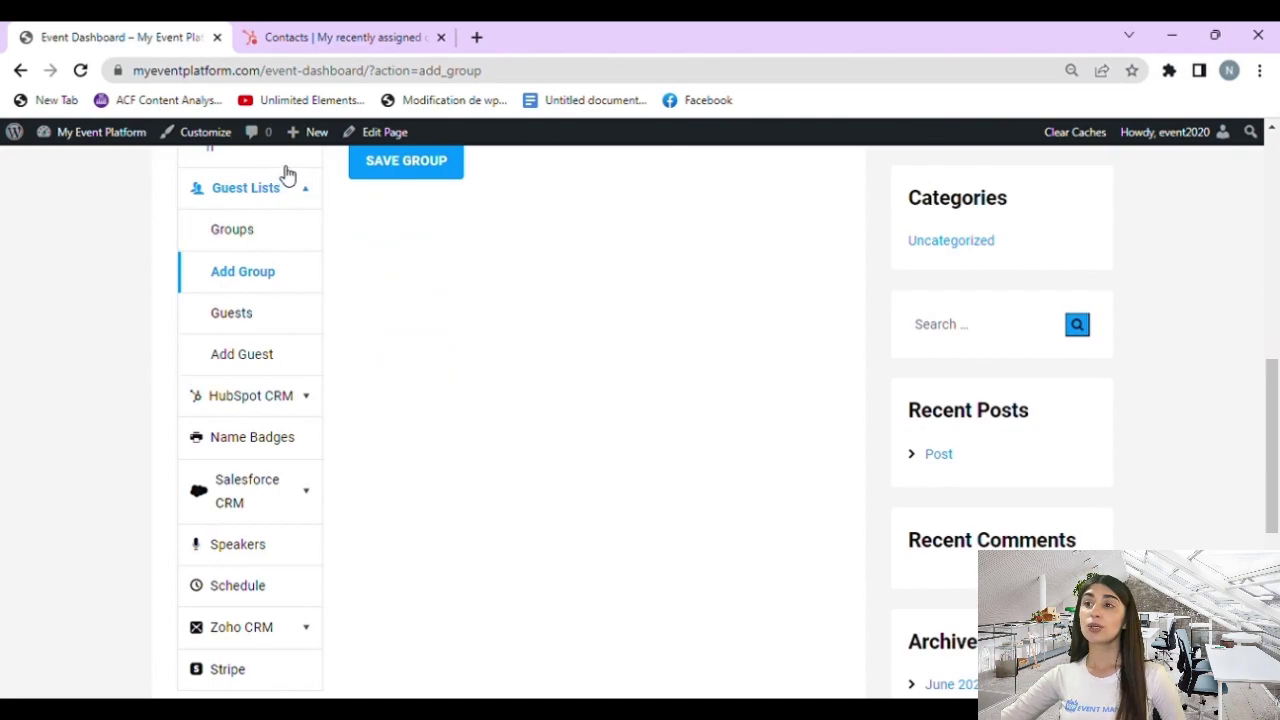
{"action": "left_click", "coordinate": [247, 354]}
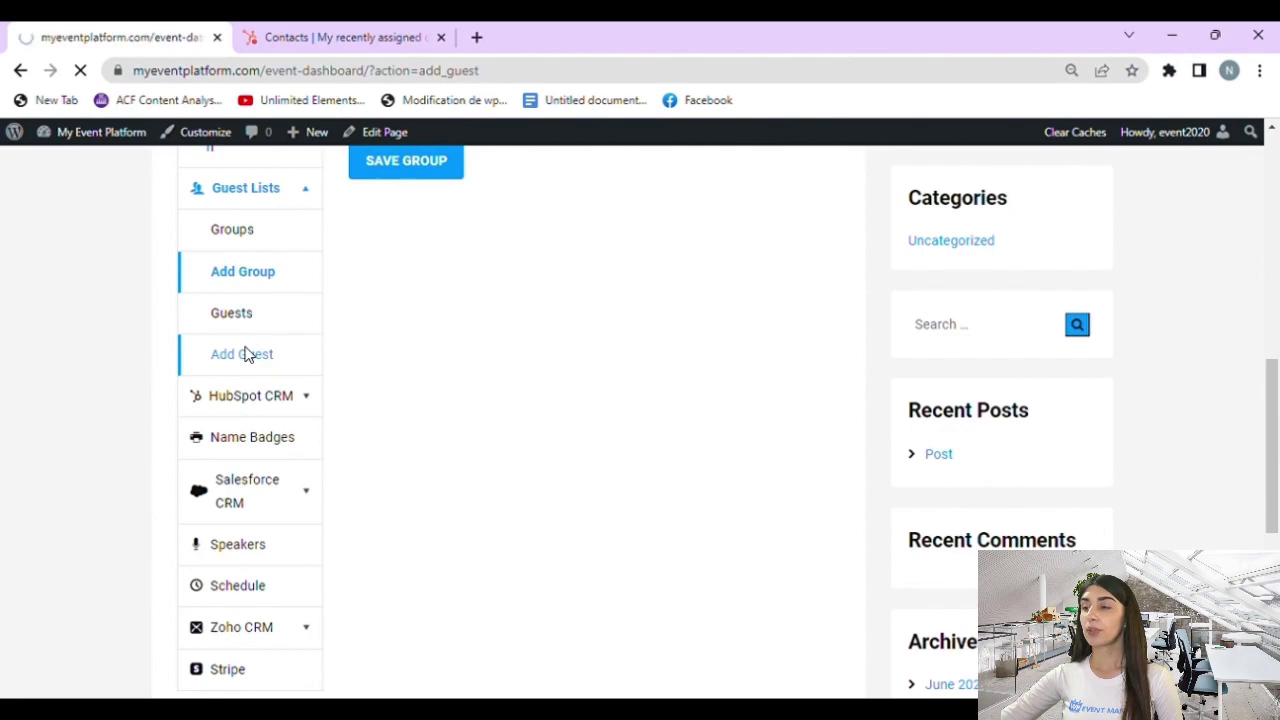
{"action": "scroll", "coordinate": [494, 349], "scroll_direction": "down", "scroll_amount": 3}
{"action": "scroll", "coordinate": [415, 372], "scroll_direction": "down", "scroll_amount": 2}
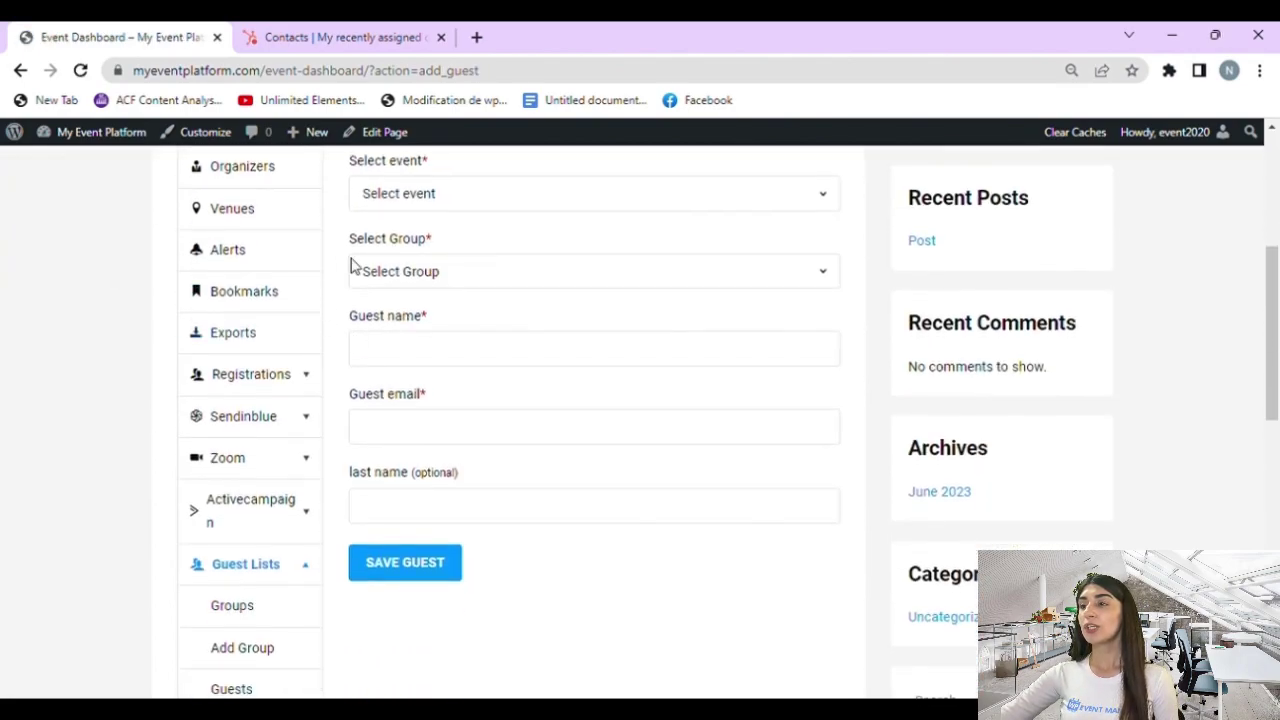
{"action": "scroll", "coordinate": [351, 263], "scroll_direction": "up", "scroll_amount": 1}
Save a guest with name and email in Social Media Marketing's VIP group.
{"action": "left_click", "coordinate": [390, 297]}
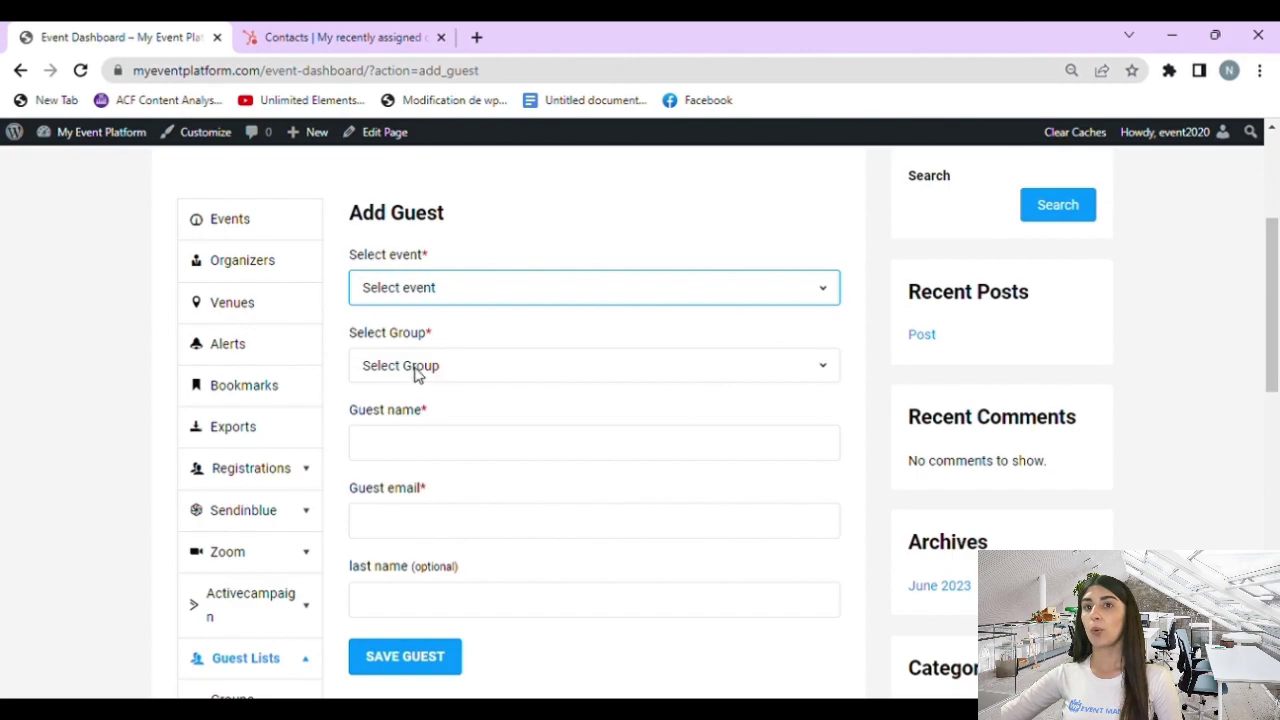
{"action": "key", "text": "Down"}
{"action": "left_click", "coordinate": [413, 368]}
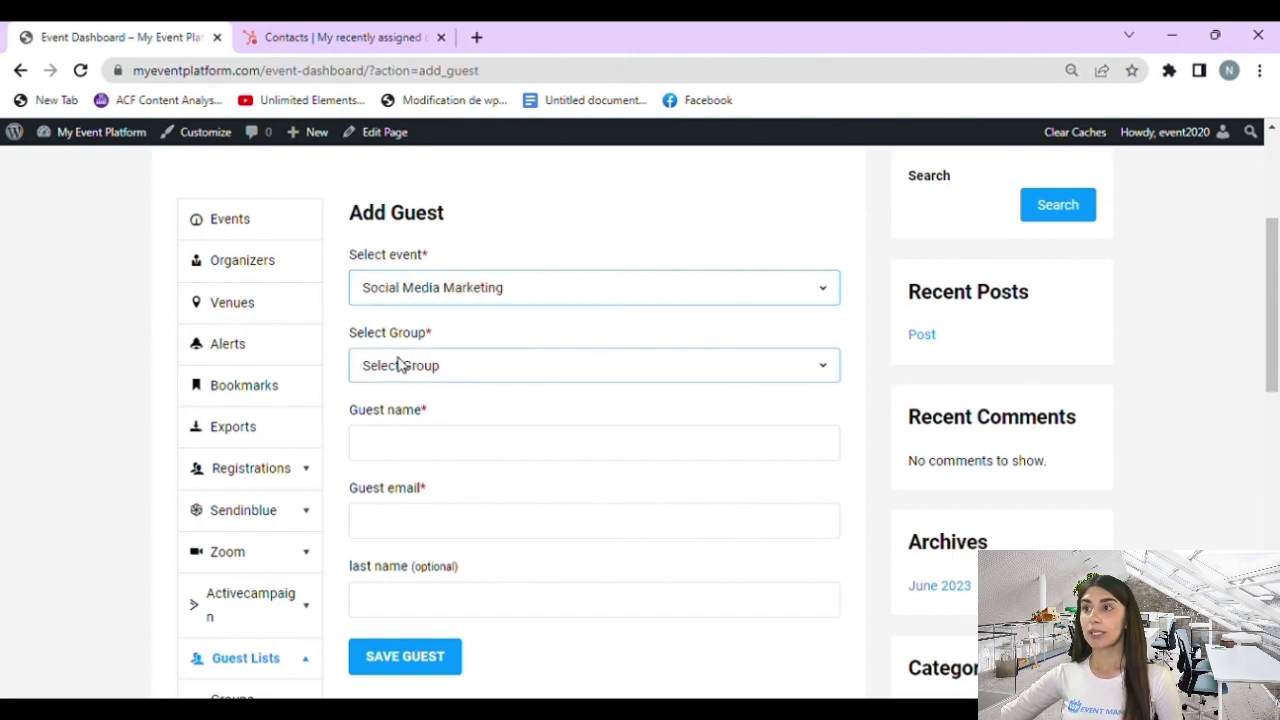
{"action": "key", "text": "Down"}
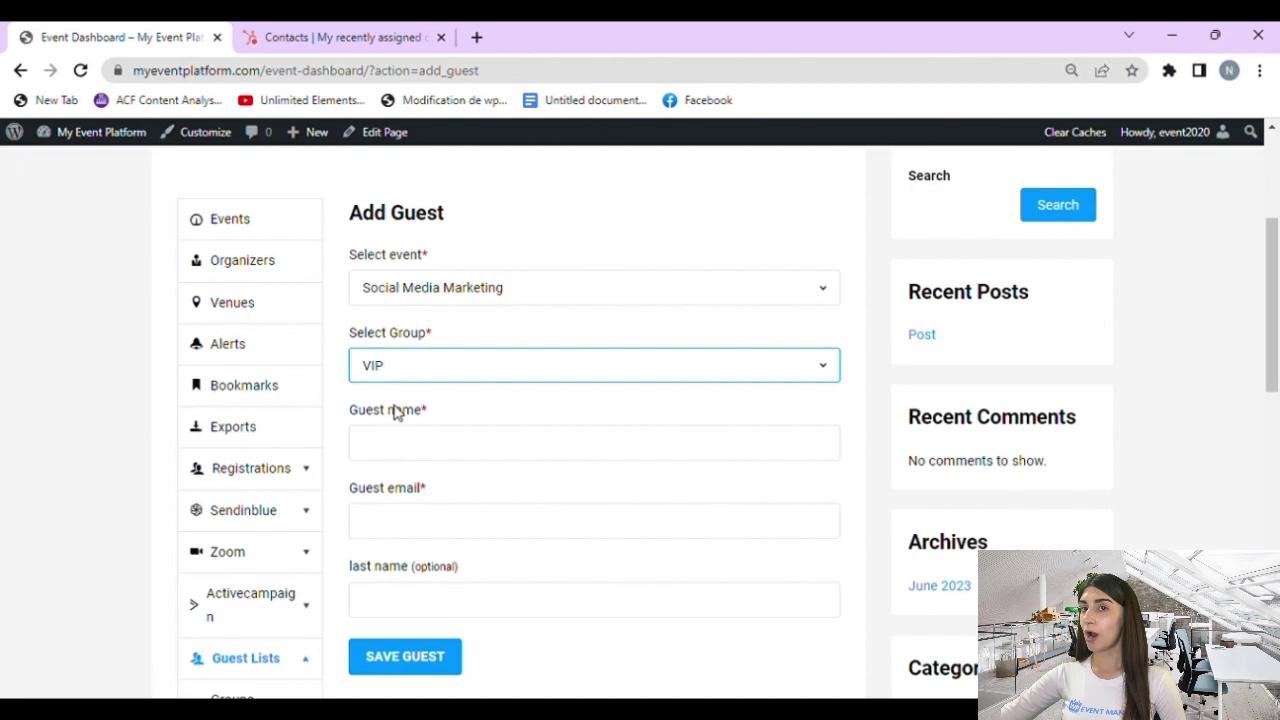
{"action": "left_click", "coordinate": [424, 452]}
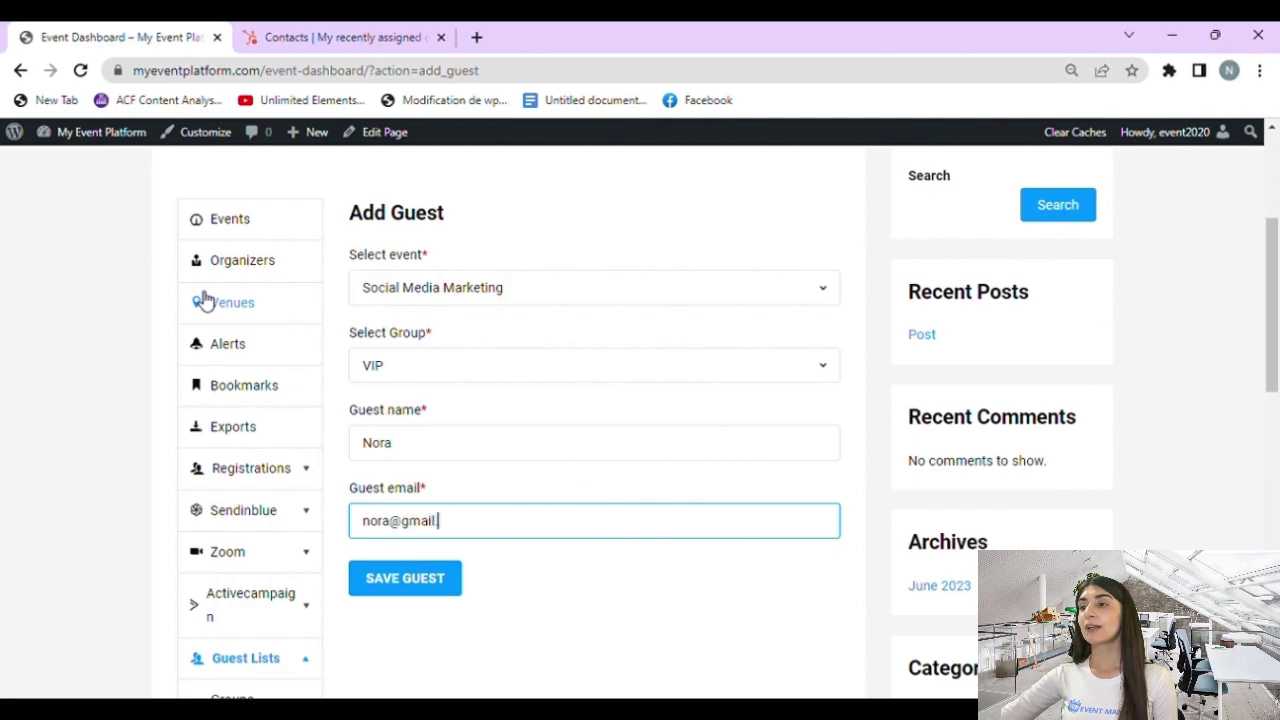
{"action": "left_click", "coordinate": [404, 580]}
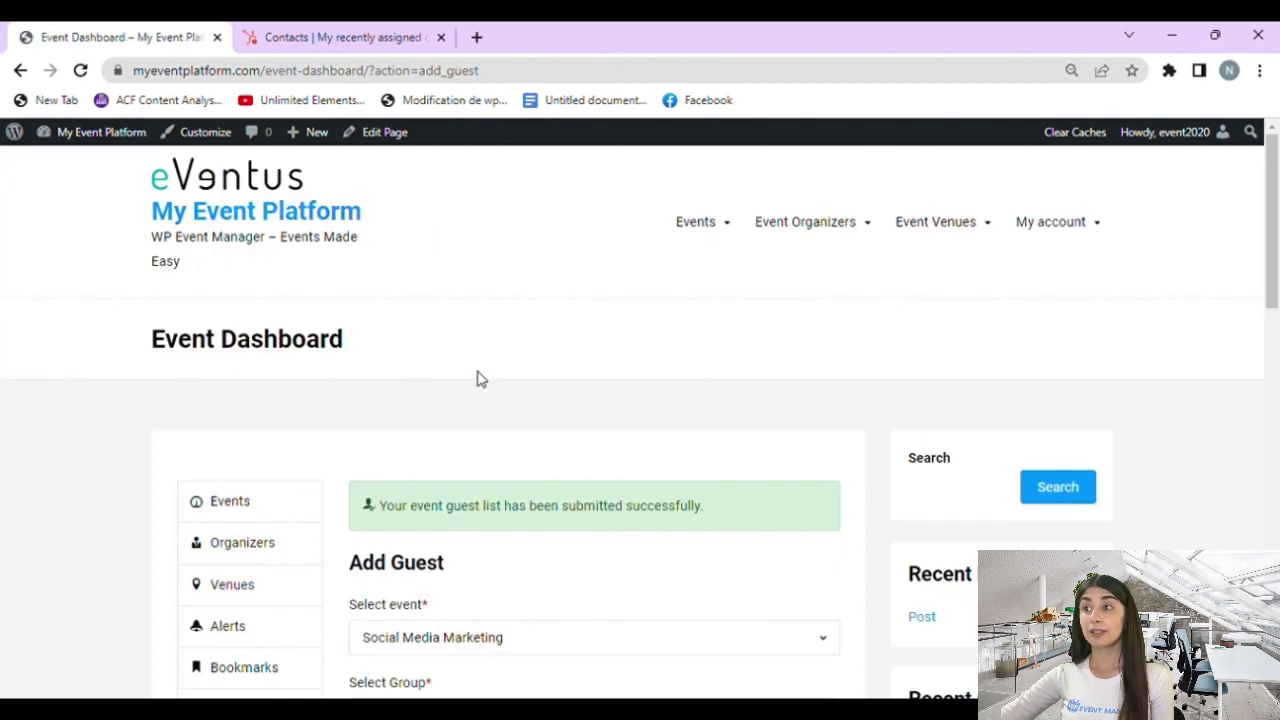
Open the HubSpot CRM Sync Guests page.
{"action": "scroll", "coordinate": [527, 390], "scroll_direction": "down", "scroll_amount": 1}
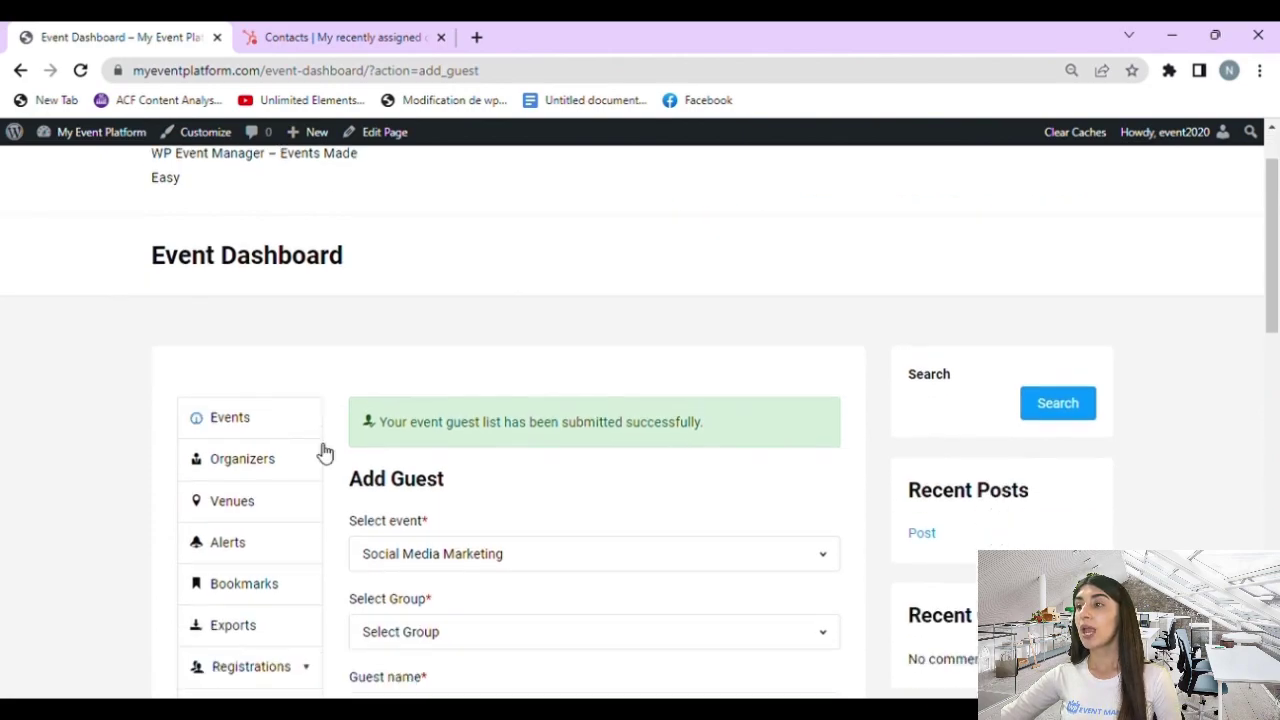
{"action": "scroll", "coordinate": [540, 425], "scroll_direction": "down", "scroll_amount": 1}
{"action": "scroll", "coordinate": [527, 421], "scroll_direction": "down", "scroll_amount": 6}
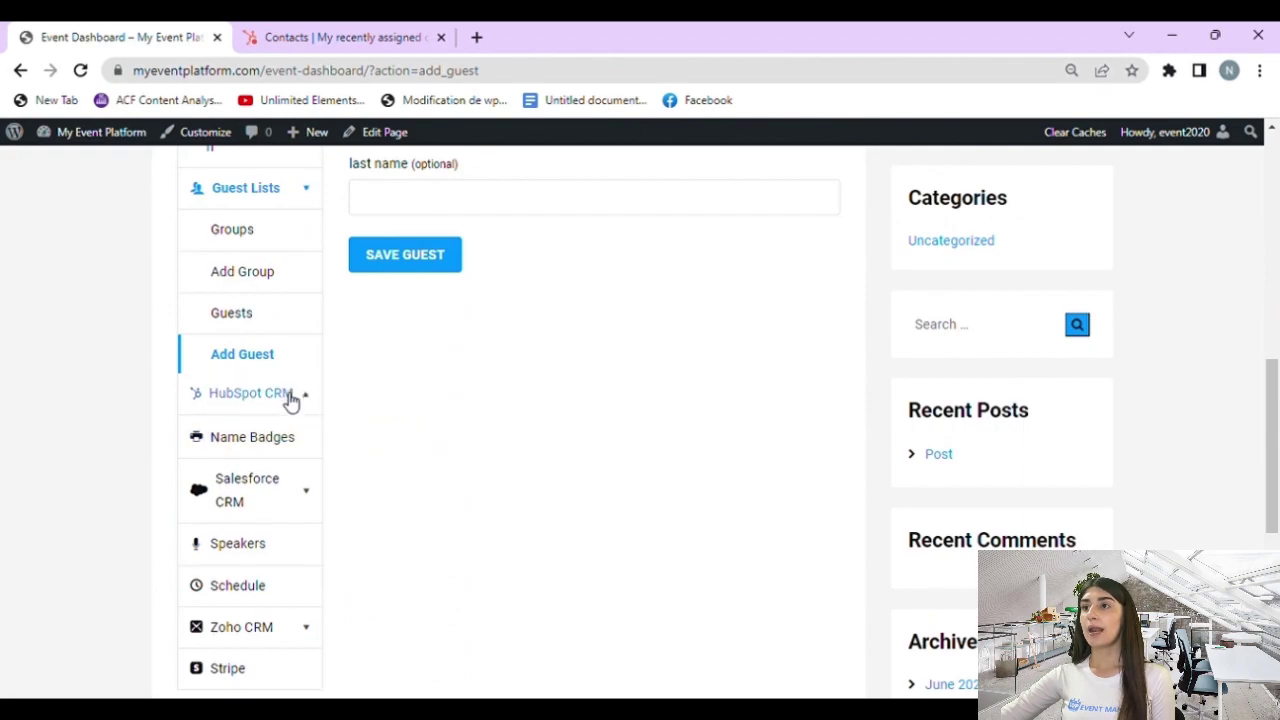
{"action": "left_click", "coordinate": [290, 396]}
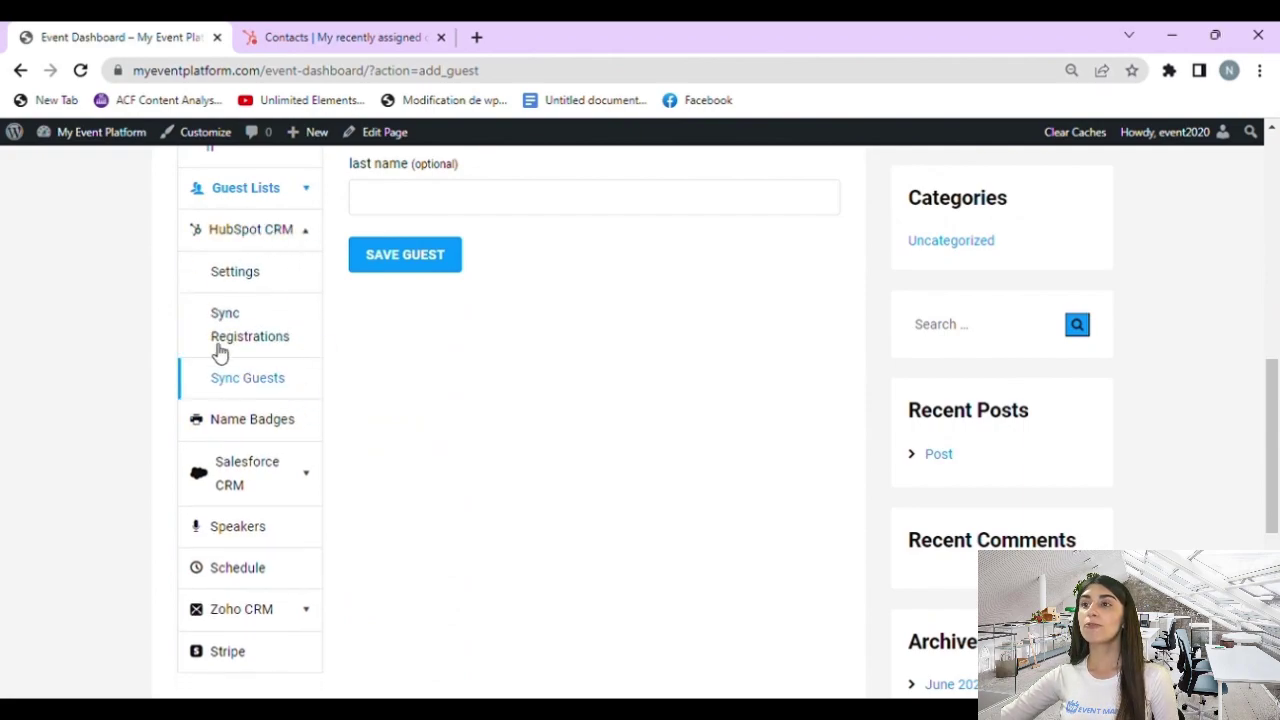
{"action": "left_click", "coordinate": [255, 382]}
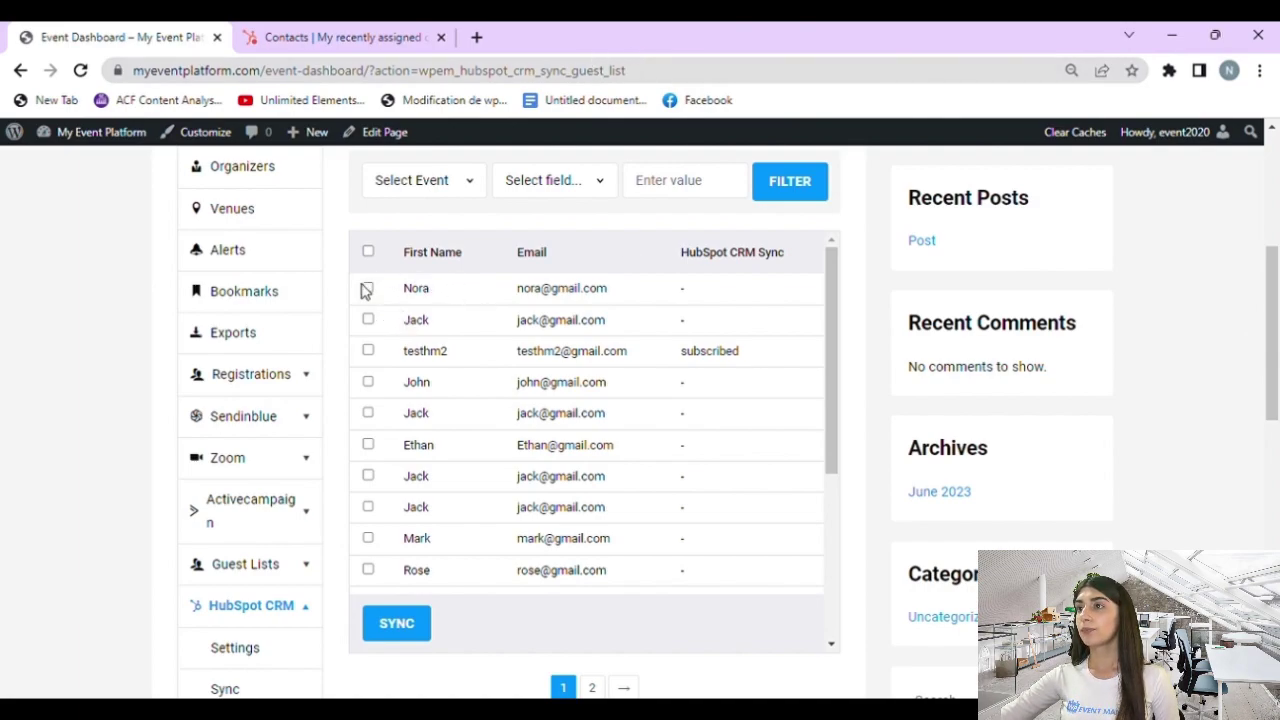
Sync the new guest to HubSpot and reload HubSpot's Contacts list to find it.
{"action": "left_click", "coordinate": [412, 625]}
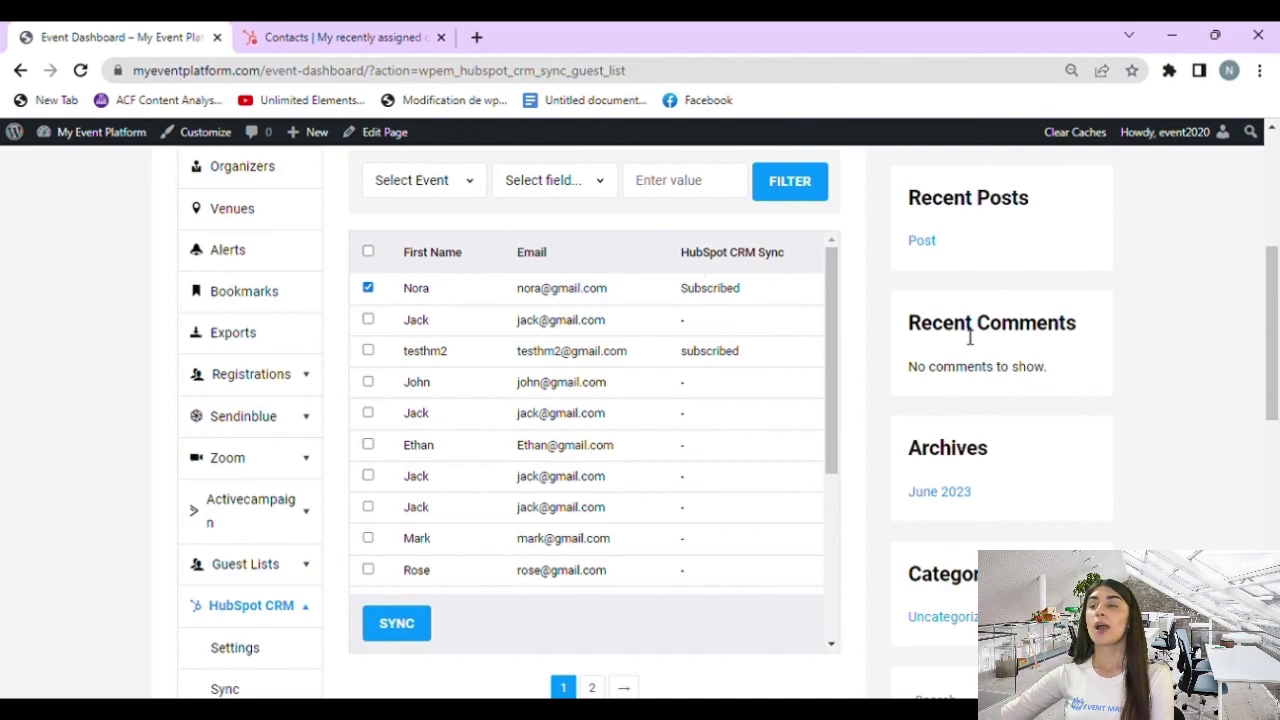
{"action": "left_click", "coordinate": [423, 32]}
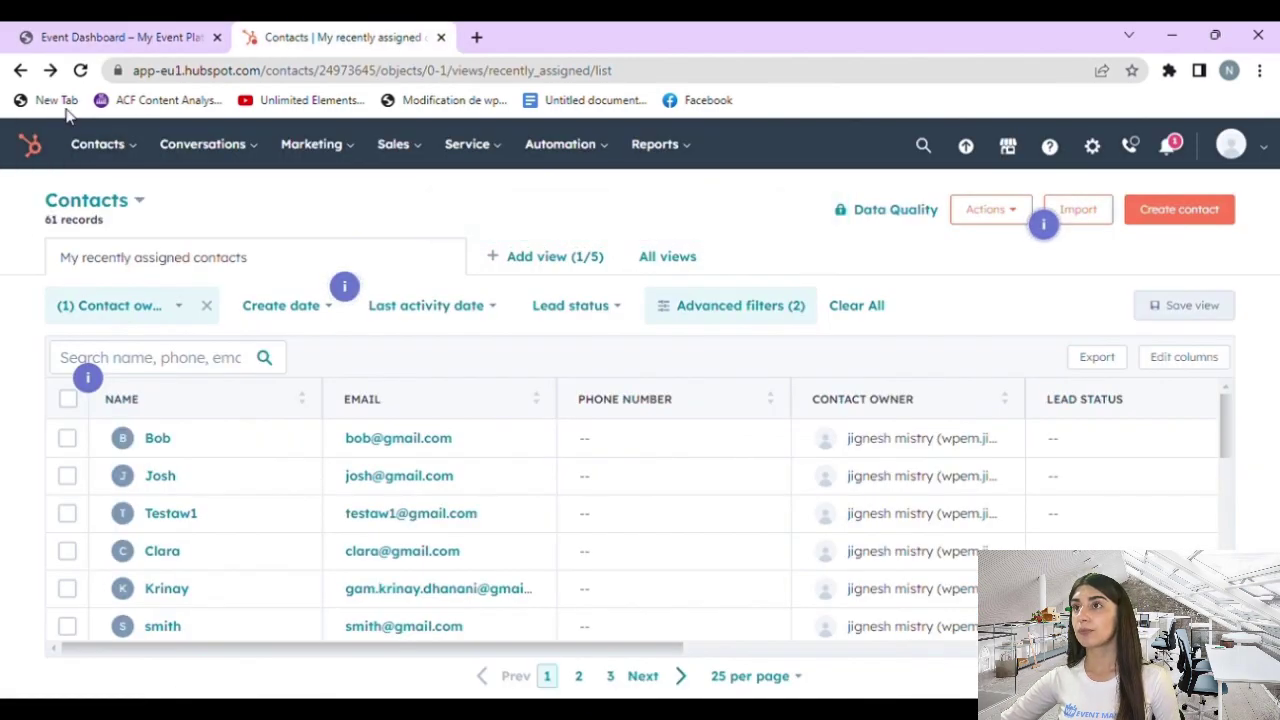
{"action": "left_click", "coordinate": [81, 70]}
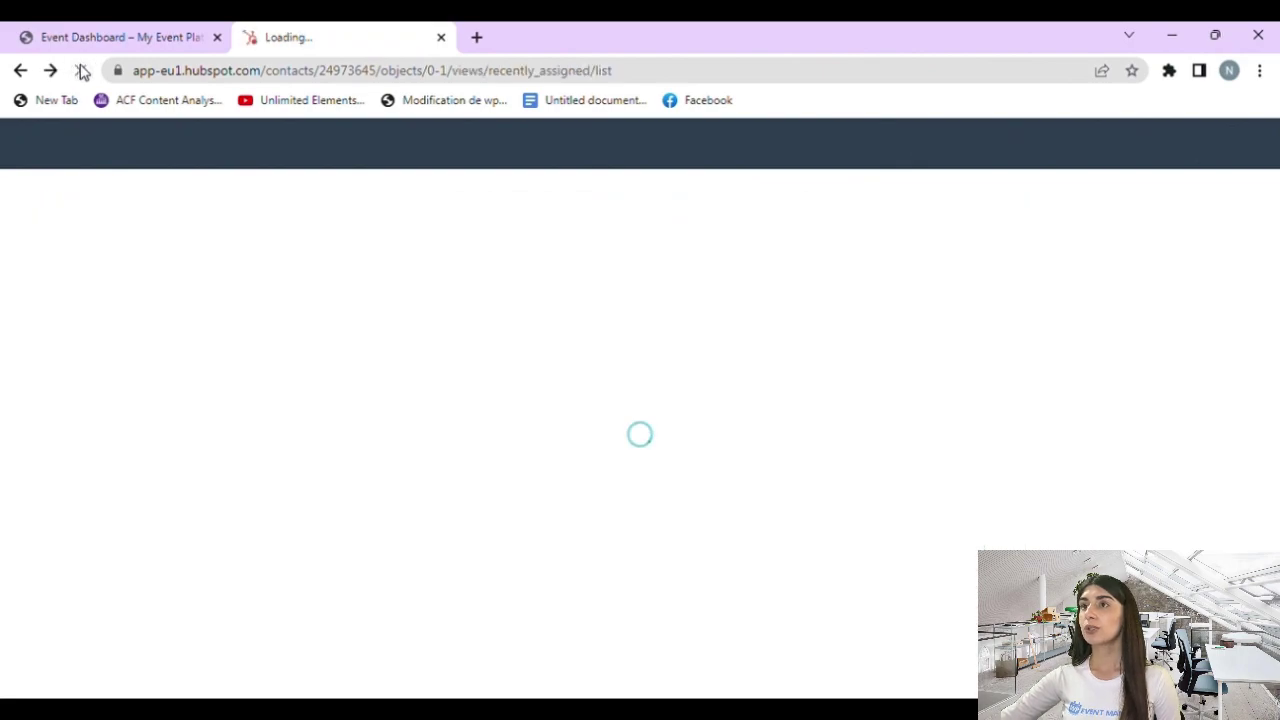